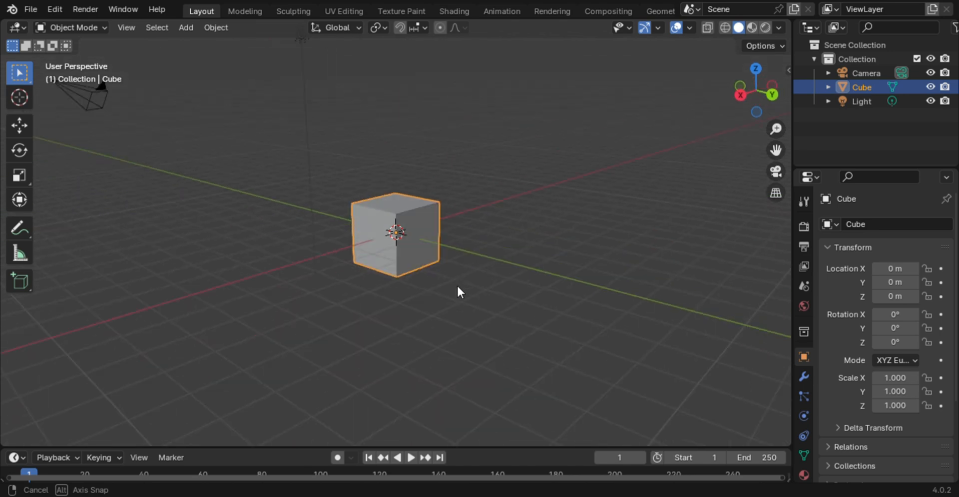
Step: Delete the default cube from the scene
{"action": "middle_click_drag", "start_coordinate": [350, 223], "coordinate": [409, 242]}
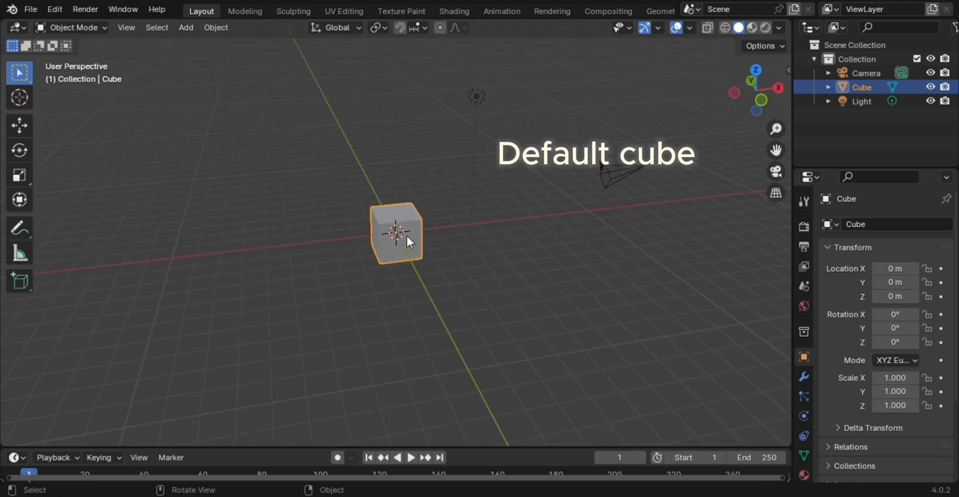
{"action": "key", "text": "Delete"}
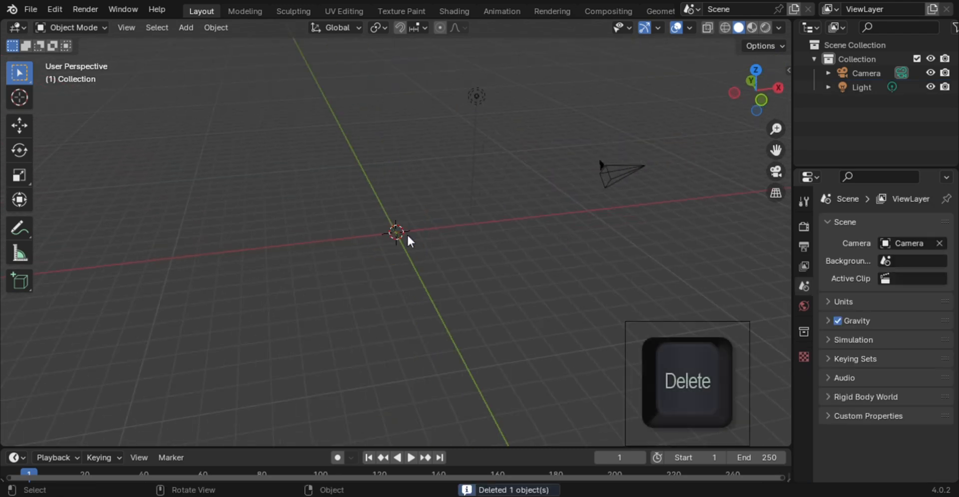
Step: Add a UV sphere mesh to the scene, inspect it and delete it again
{"action": "scroll", "coordinate": [436, 222], "scroll_direction": "up", "scroll_amount": 3}
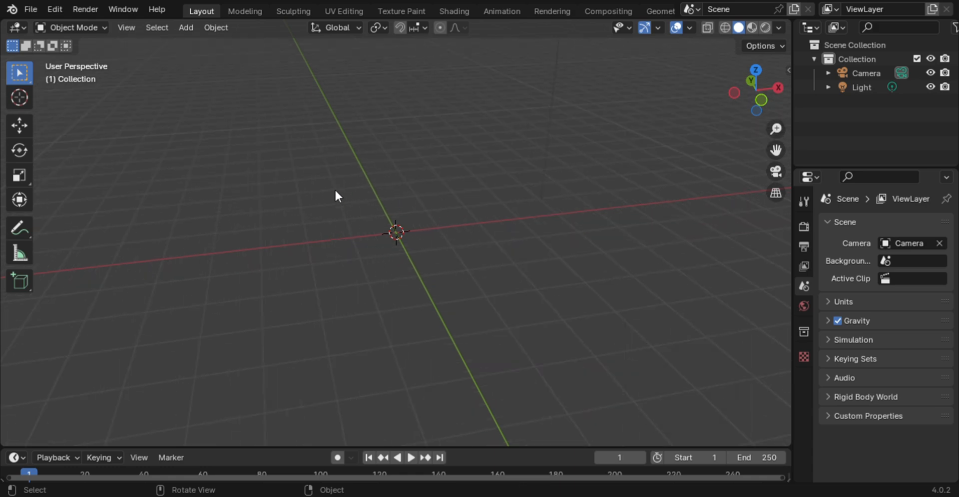
{"action": "left_click", "coordinate": [191, 32]}
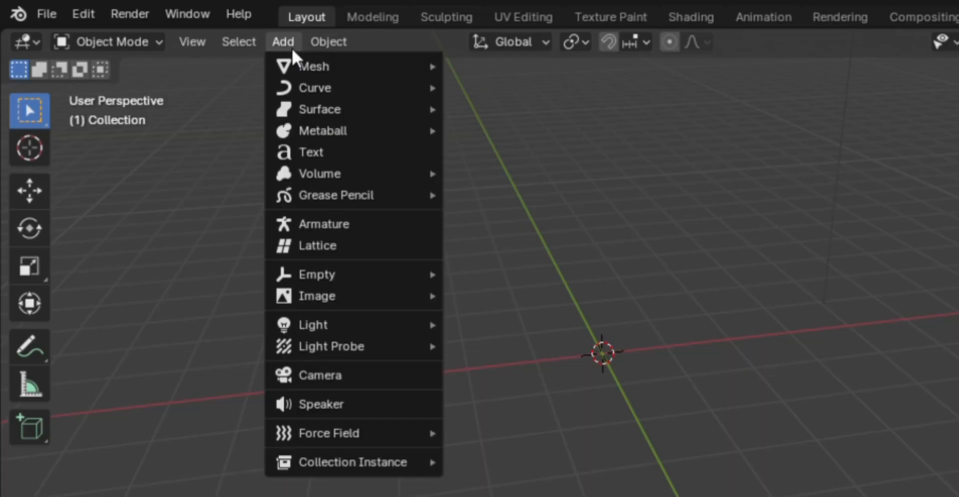
{"action": "mouse_move", "coordinate": [301, 58]}
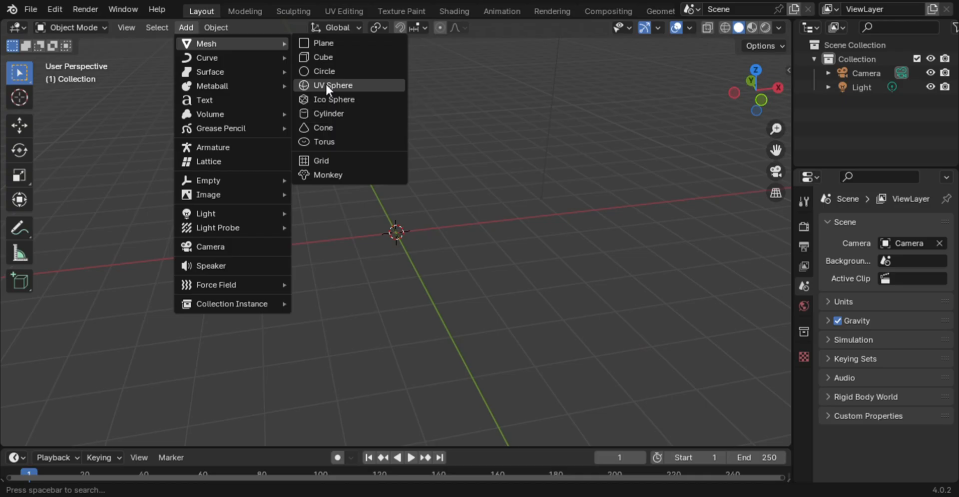
{"action": "left_click", "coordinate": [498, 134]}
{"action": "middle_click_drag", "start_coordinate": [356, 215], "coordinate": [429, 225]}
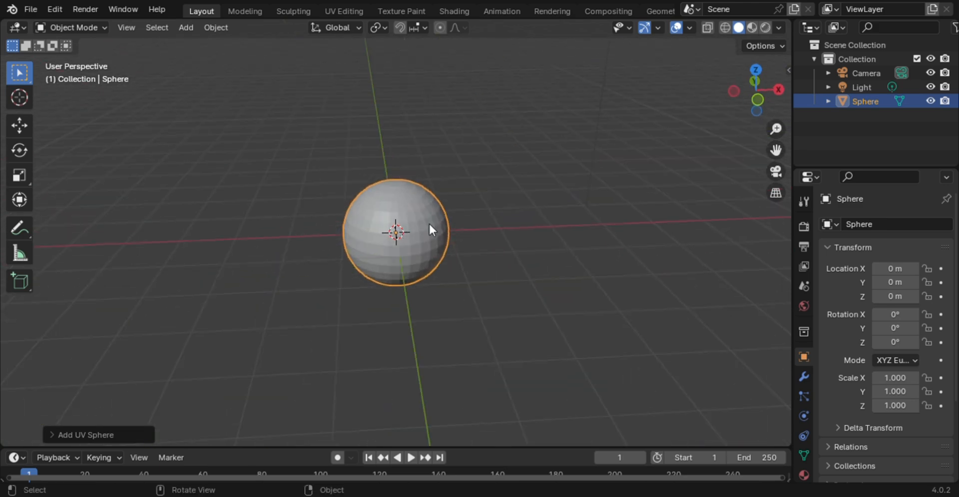
{"action": "key", "text": "Delete"}
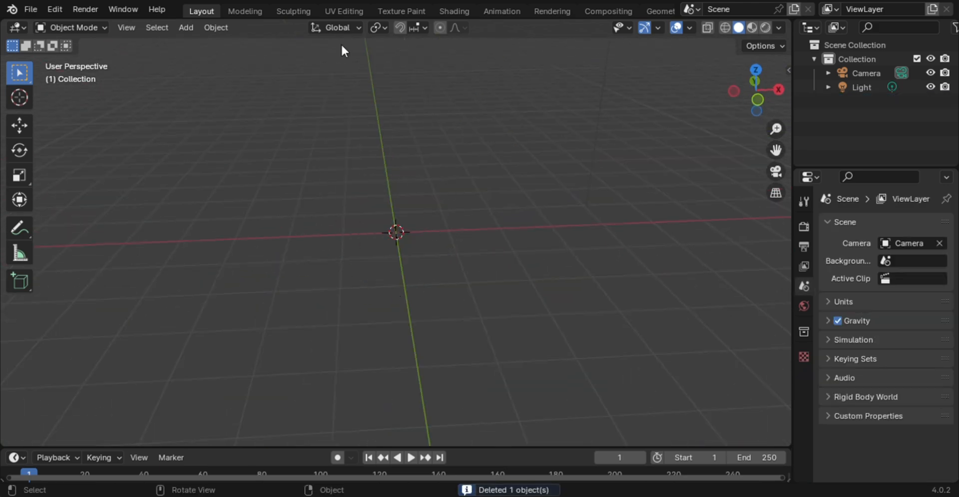
Step: Add a new cube mesh at the scene origin
{"action": "left_click", "coordinate": [189, 32]}
{"action": "mouse_move", "coordinate": [190, 42]}
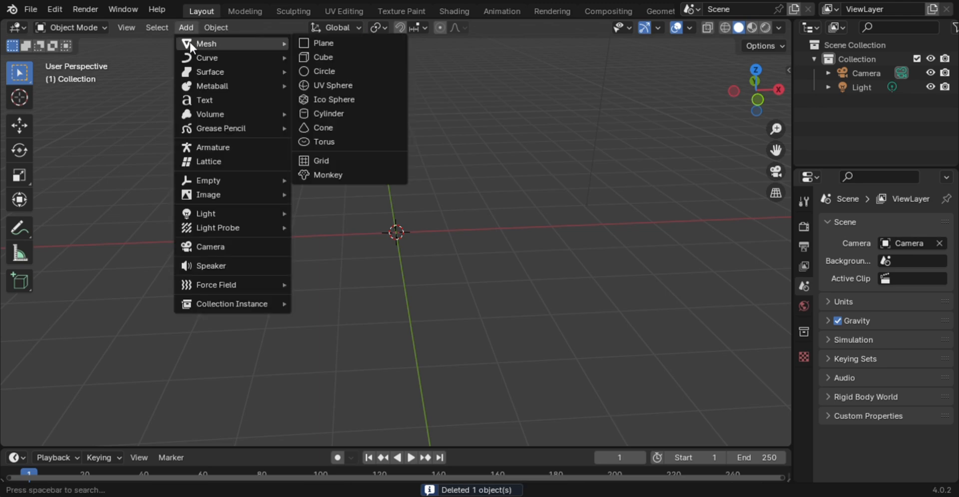
{"action": "left_click", "coordinate": [327, 56]}
{"action": "middle_click_drag", "start_coordinate": [493, 209], "coordinate": [445, 256]}
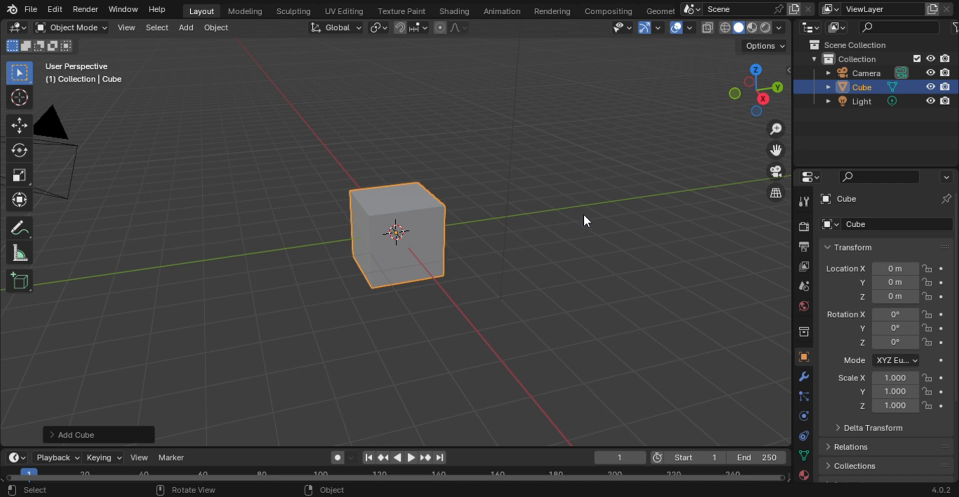
Step: Put the cube into Edit Mode
{"action": "middle_click_drag", "start_coordinate": [583, 216], "coordinate": [144, 67]}
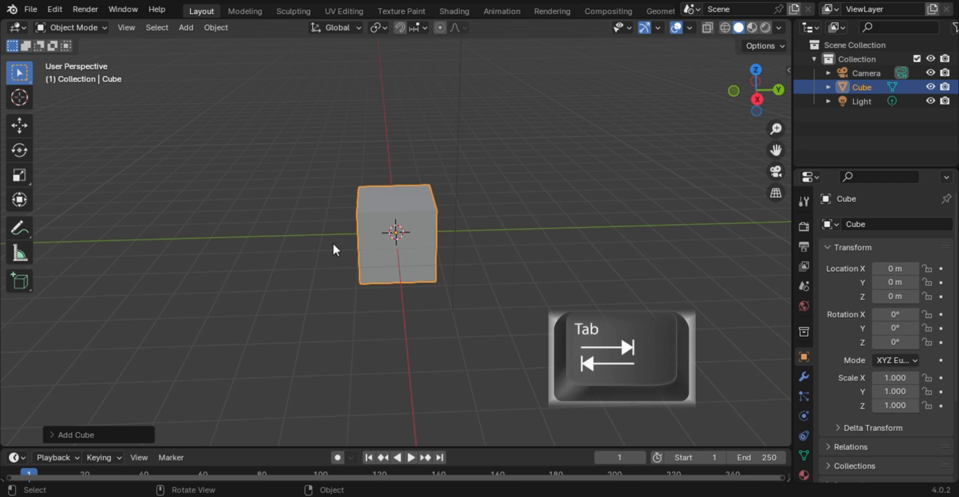
{"action": "key", "text": "Tab"}
{"action": "middle_click_drag", "start_coordinate": [353, 242], "coordinate": [421, 237]}
{"action": "scroll", "coordinate": [419, 232], "scroll_direction": "up", "scroll_amount": 5}
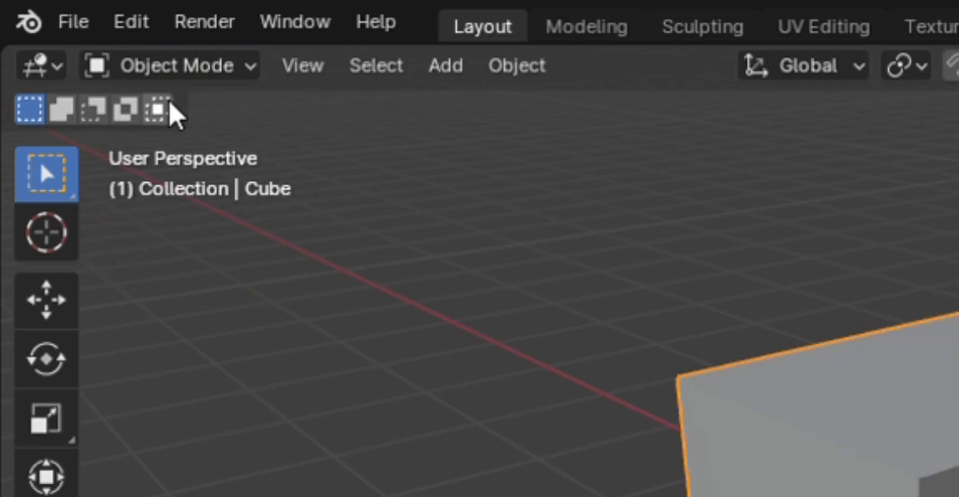
{"action": "left_click", "coordinate": [71, 31]}
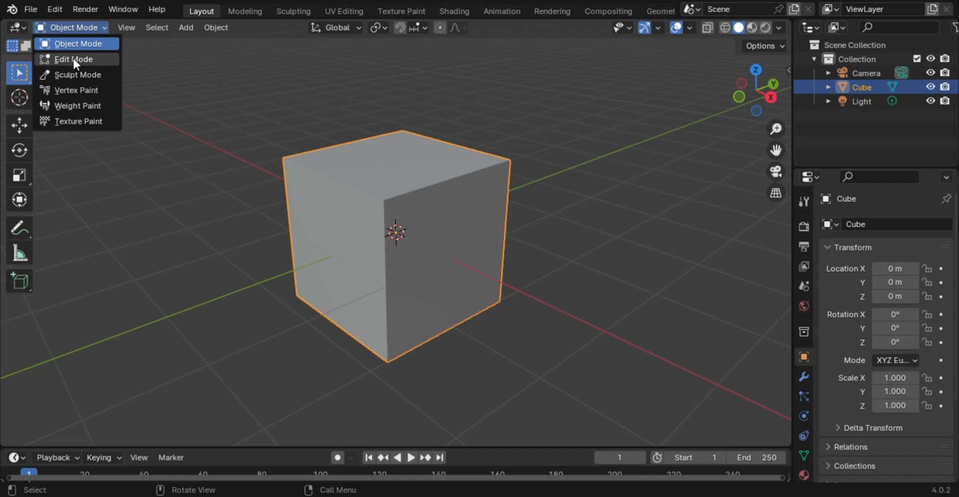
{"action": "left_click", "coordinate": [74, 58]}
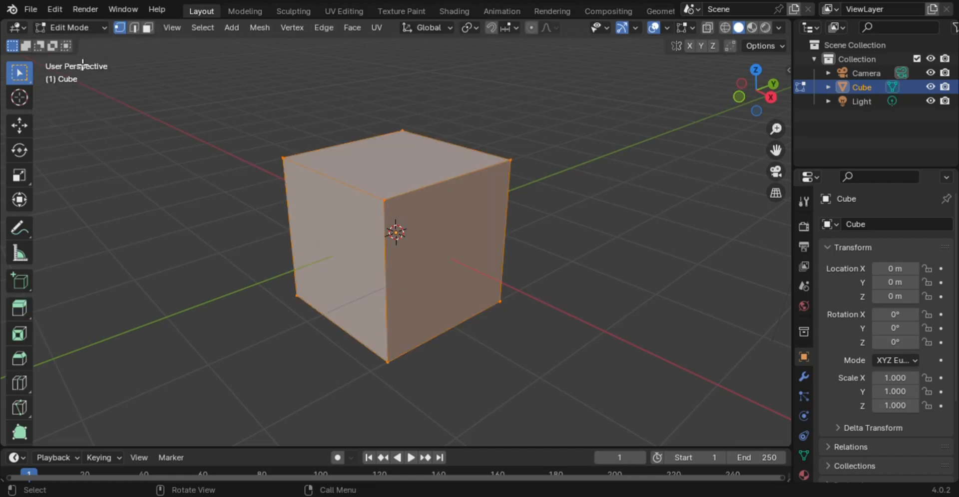
Step: Switch the mesh selection mode to edges and deselect the whole cube
{"action": "middle_click_drag", "start_coordinate": [486, 216], "coordinate": [569, 230]}
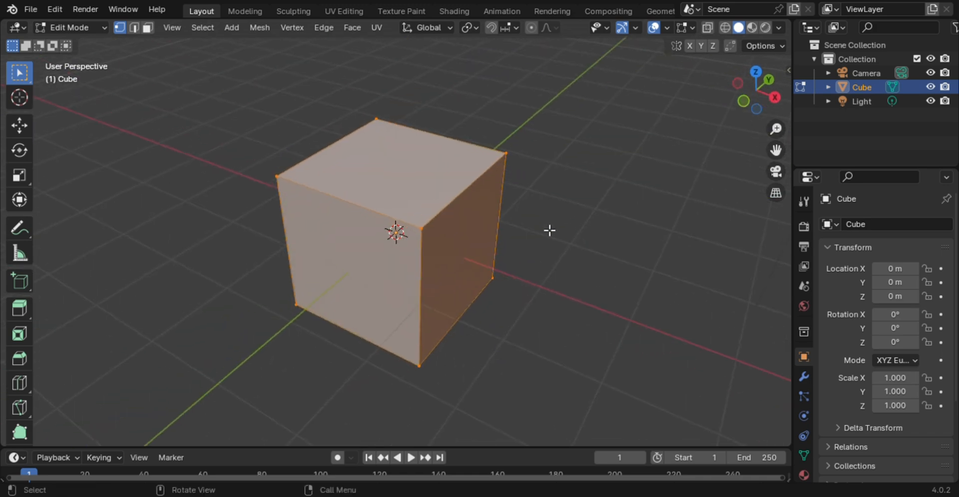
{"action": "scroll", "coordinate": [413, 222], "scroll_direction": "down", "scroll_amount": 2}
{"action": "mouse_move", "coordinate": [413, 221]}
{"action": "middle_mouse_down"}
{"action": "mouse_move", "coordinate": [448, 217]}
{"action": "mouse_move", "coordinate": [403, 213]}
{"action": "middle_mouse_up"}
{"action": "scroll", "coordinate": [403, 213], "scroll_direction": "up", "scroll_amount": 1}
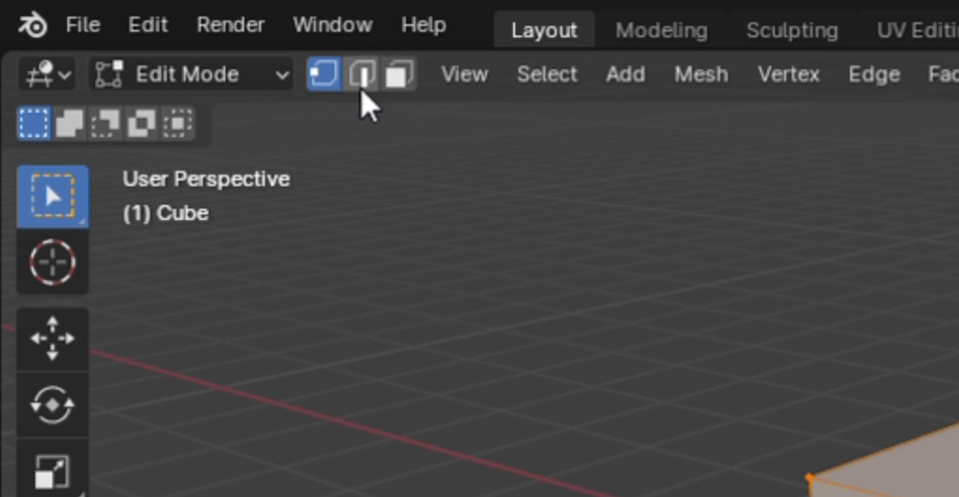
{"action": "left_click", "coordinate": [363, 86]}
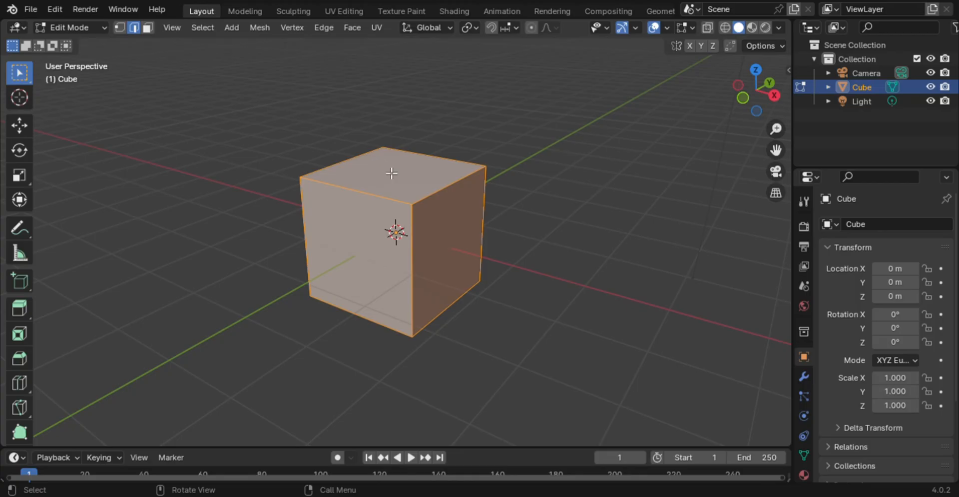
{"action": "key", "text": "alt+a"}
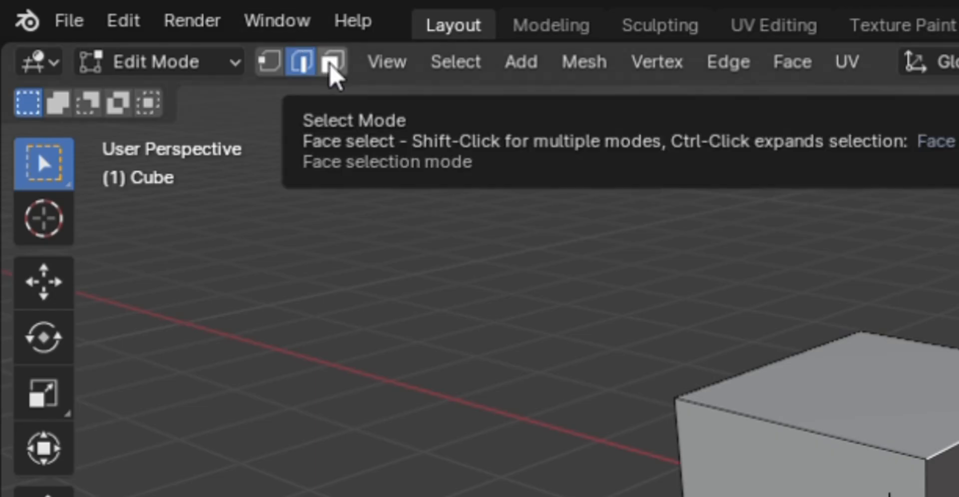
Step: Set the mesh selection mode to faces for the cube
{"action": "left_click", "coordinate": [332, 64]}
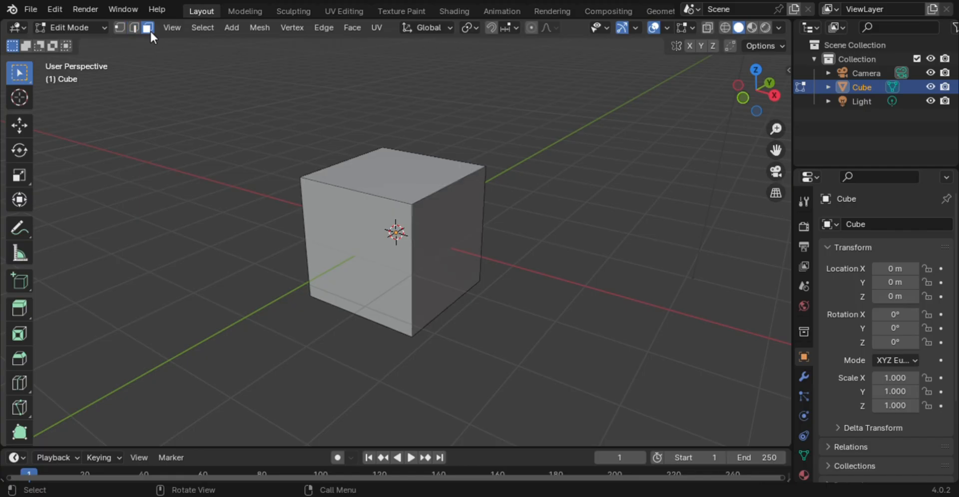
{"action": "left_click", "coordinate": [406, 197]}
{"action": "middle_click_drag", "start_coordinate": [518, 228], "coordinate": [445, 242]}
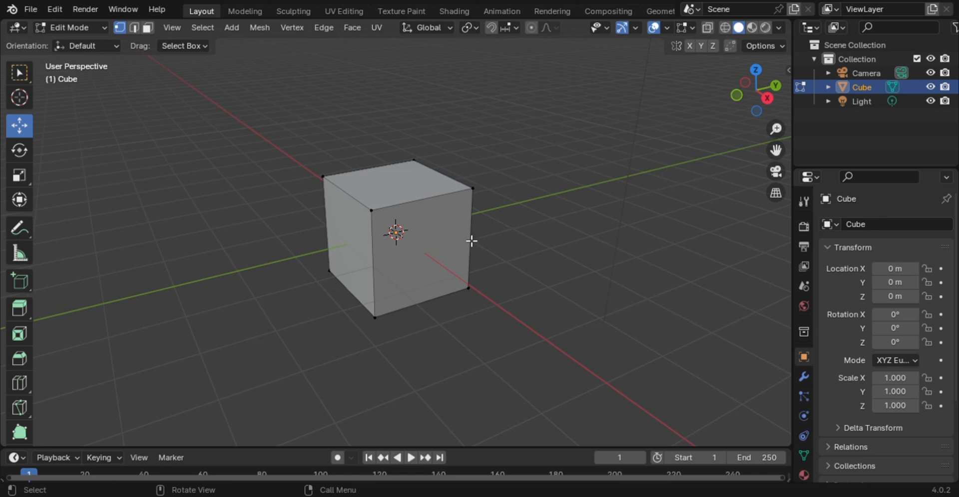
{"action": "left_click", "coordinate": [149, 29]}
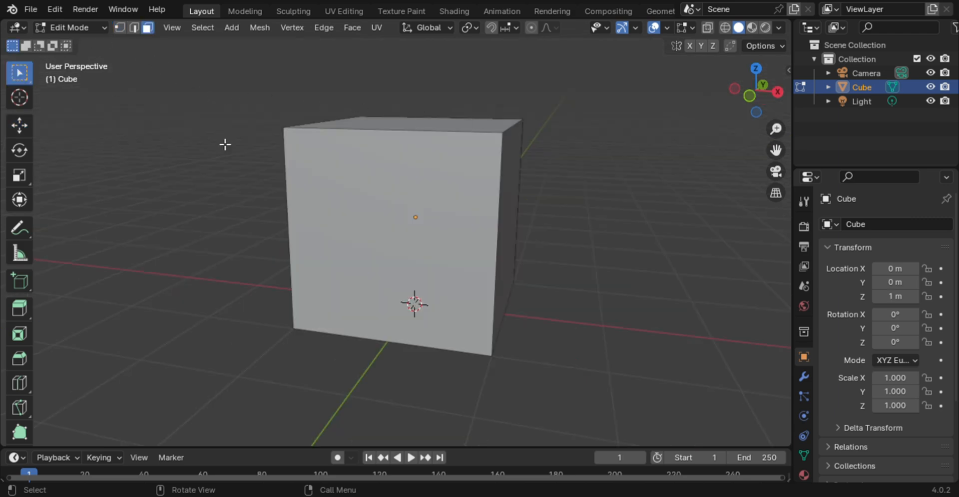
Step: Select all of the cube's faces and try scaling them along the X axis with the Scale tool
{"action": "middle_click_drag", "start_coordinate": [368, 154], "coordinate": [445, 182]}
{"action": "scroll", "coordinate": [450, 139], "scroll_direction": "down", "scroll_amount": 3}
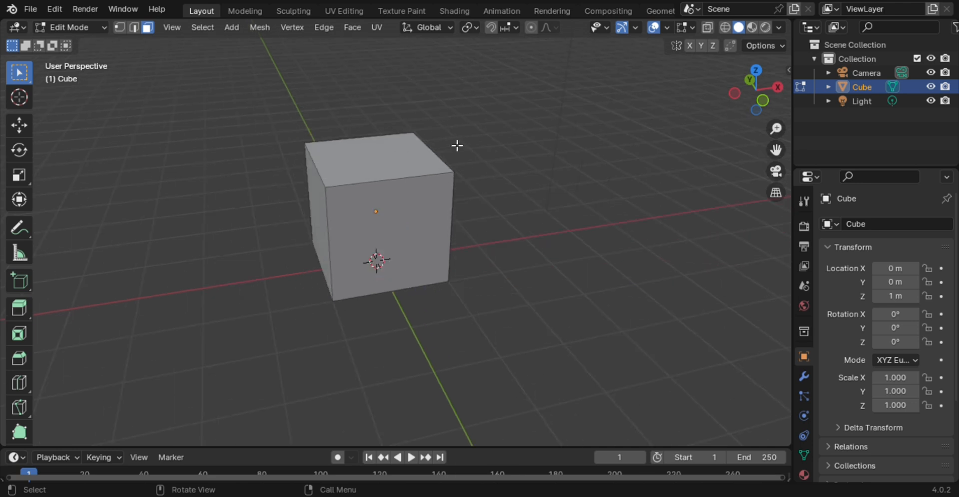
{"action": "key", "text": "a"}
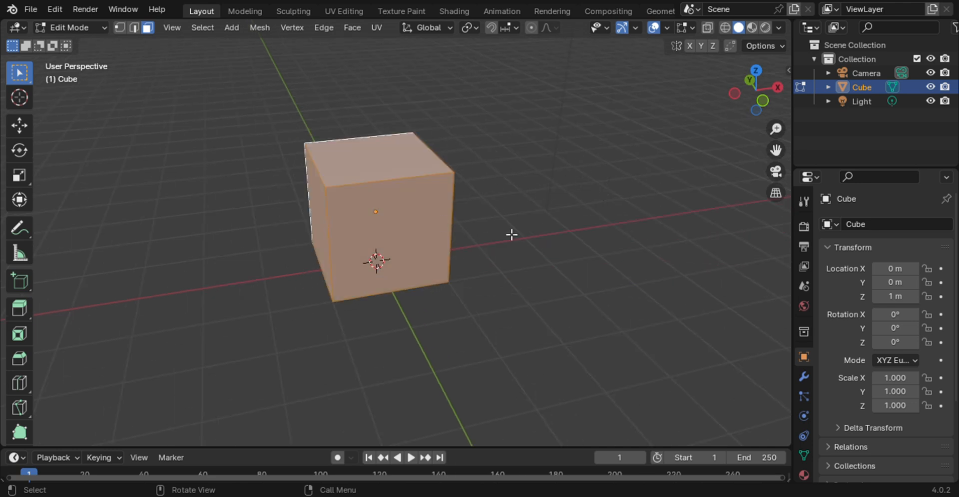
{"action": "left_click", "coordinate": [18, 176]}
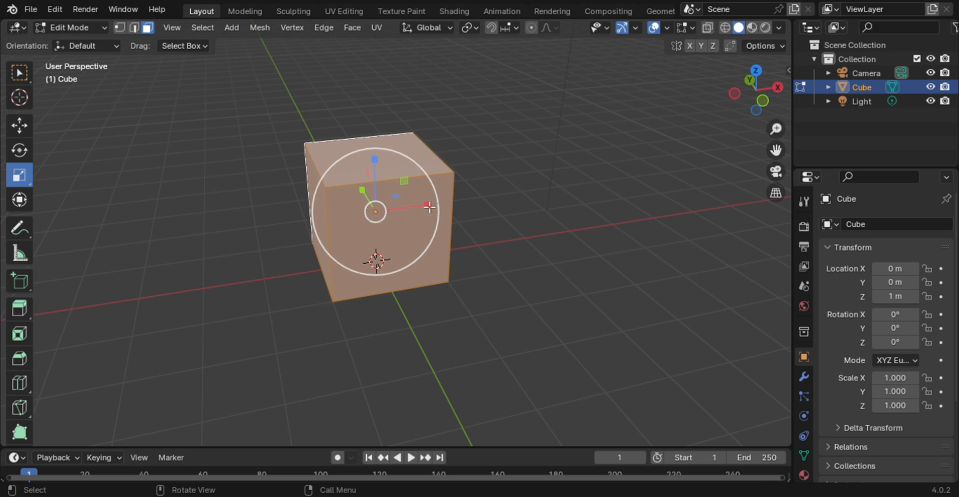
{"action": "middle_click_drag", "start_coordinate": [302, 210], "coordinate": [334, 233]}
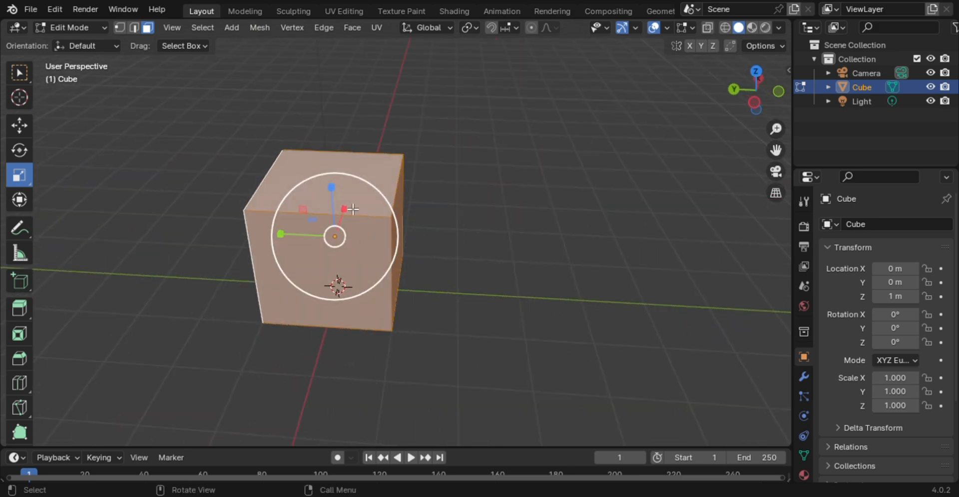
{"action": "middle_click_drag", "start_coordinate": [345, 214], "coordinate": [379, 215]}
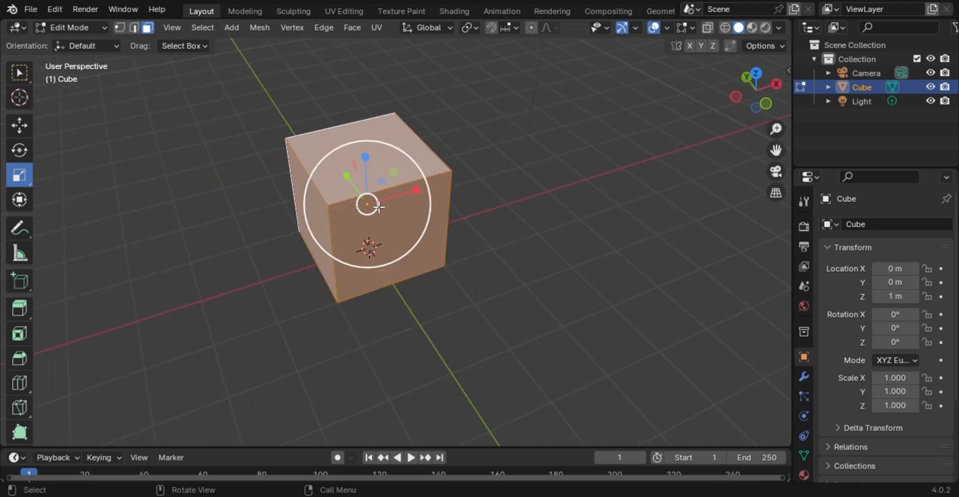
{"action": "mouse_move", "coordinate": [419, 193]}
{"action": "left_mouse_down"}
{"action": "mouse_move", "coordinate": [485, 164]}
{"action": "mouse_move", "coordinate": [424, 186]}
{"action": "left_mouse_up"}
{"action": "right_click", "coordinate": [425, 186]}
Step: Try scaling the whole cube along the Z axis and uniformly
{"action": "middle_click_drag", "start_coordinate": [390, 221], "coordinate": [346, 192]}
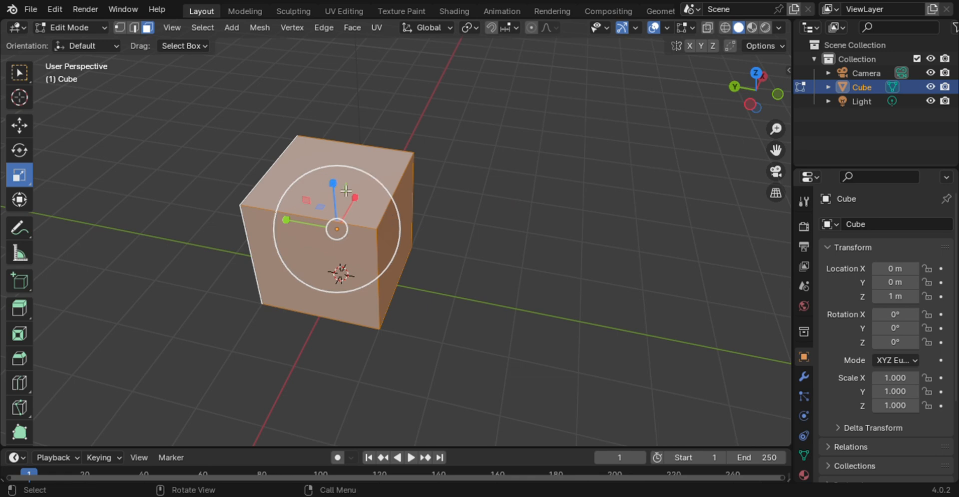
{"action": "left_click_drag", "start_coordinate": [339, 190], "coordinate": [336, 103]}
{"action": "right_click", "coordinate": [347, 103]}
{"action": "key", "text": "s"}
{"action": "right_click", "coordinate": [331, 225]}
Step: Return to the Select Box tool and select only the cube's side face in the positive X direction
{"action": "middle_click_drag", "start_coordinate": [331, 225], "coordinate": [353, 214]}
{"action": "scroll", "coordinate": [458, 214], "scroll_direction": "up", "scroll_amount": 3}
{"action": "middle_click_drag", "start_coordinate": [553, 202], "coordinate": [287, 155]}
{"action": "left_click", "coordinate": [20, 73]}
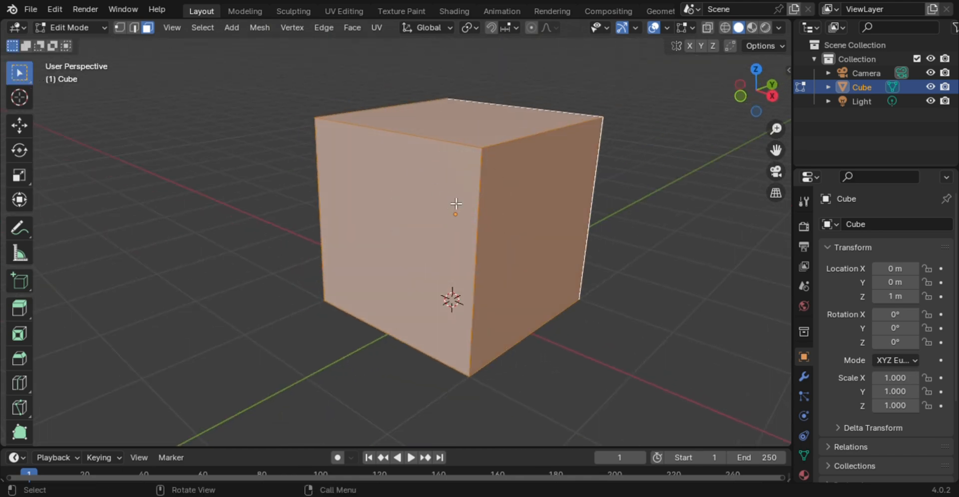
{"action": "left_click", "coordinate": [537, 209]}
Step: Activate the Move tool and try moving the selected side face outward along the X axis
{"action": "middle_click_drag", "start_coordinate": [392, 210], "coordinate": [2, 164]}
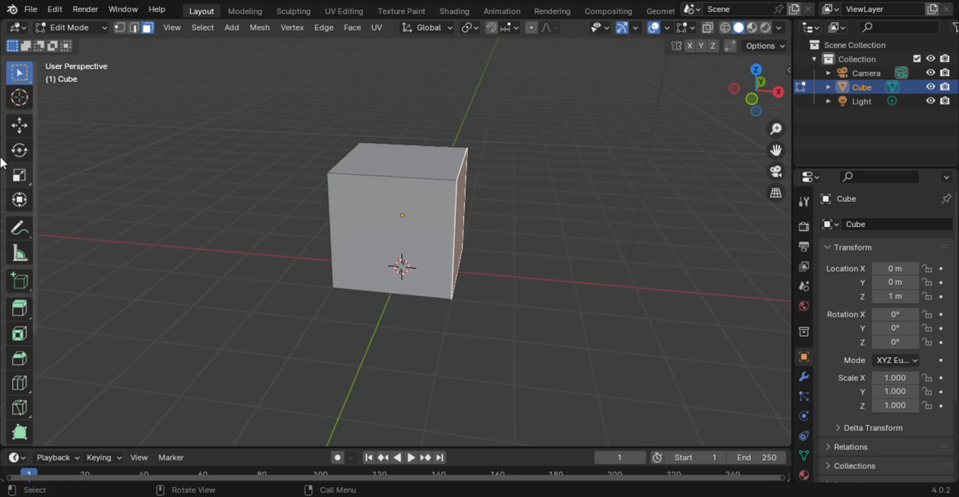
{"action": "left_click", "coordinate": [20, 128]}
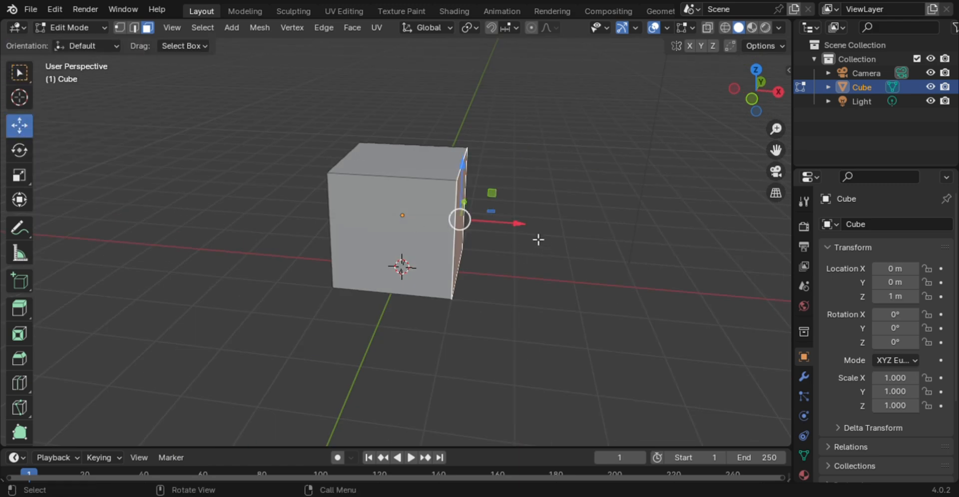
{"action": "middle_click_drag", "start_coordinate": [515, 228], "coordinate": [520, 270]}
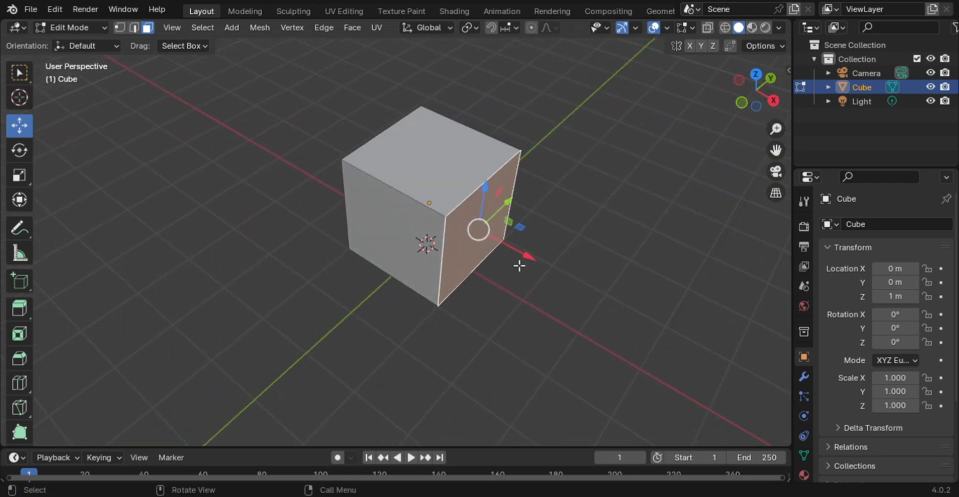
{"action": "mouse_move", "coordinate": [509, 214]}
{"action": "middle_mouse_down"}
{"action": "mouse_move", "coordinate": [523, 208]}
{"action": "mouse_move", "coordinate": [519, 222]}
{"action": "middle_mouse_up"}
{"action": "left_click_drag", "start_coordinate": [519, 235], "coordinate": [582, 267]}
{"action": "right_click", "coordinate": [582, 267]}
Step: Try moving the selected side face along the Y axis and the Z axis
{"action": "left_click_drag", "start_coordinate": [492, 202], "coordinate": [535, 149]}
{"action": "right_click", "coordinate": [536, 148]}
{"action": "left_click_drag", "start_coordinate": [480, 178], "coordinate": [482, 112]}
{"action": "right_click", "coordinate": [482, 112]}
Step: Return the cube to Object Mode and reenter Edit Mode
{"action": "middle_click_drag", "start_coordinate": [533, 182], "coordinate": [465, 239]}
{"action": "key", "text": "Tab"}
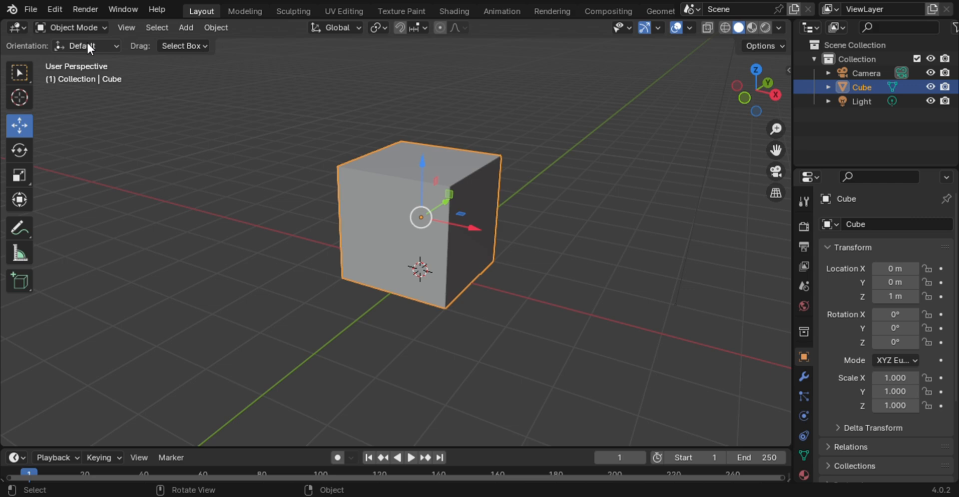
{"action": "left_click", "coordinate": [61, 23]}
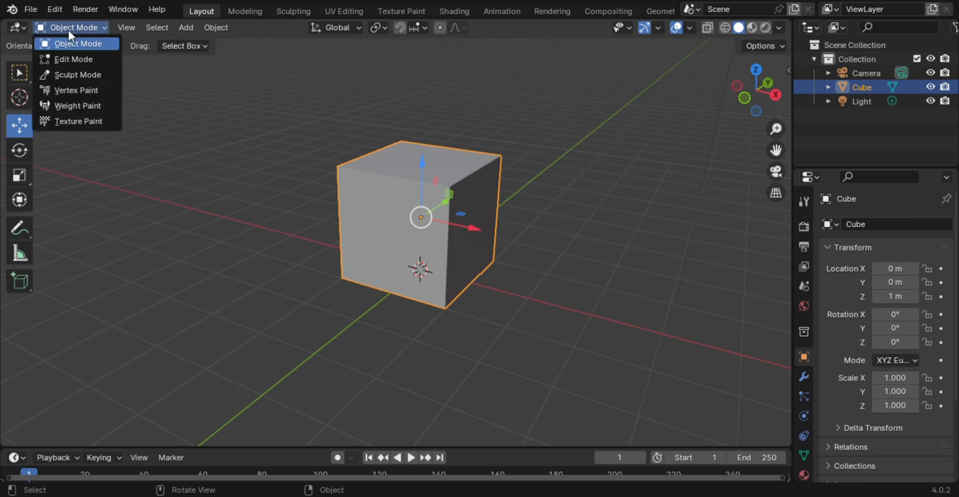
{"action": "left_click", "coordinate": [71, 55]}
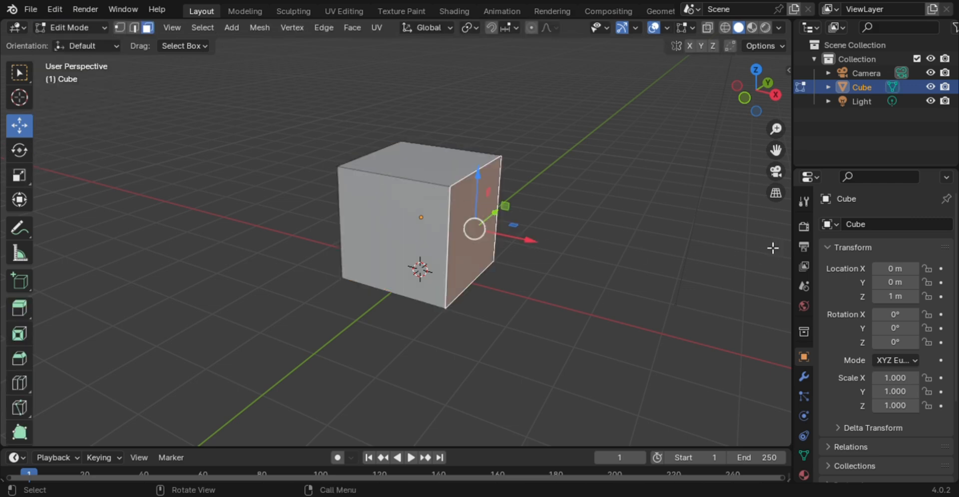
Step: Select all of the cube's faces and inspect the cube from another side
{"action": "key", "text": "a"}
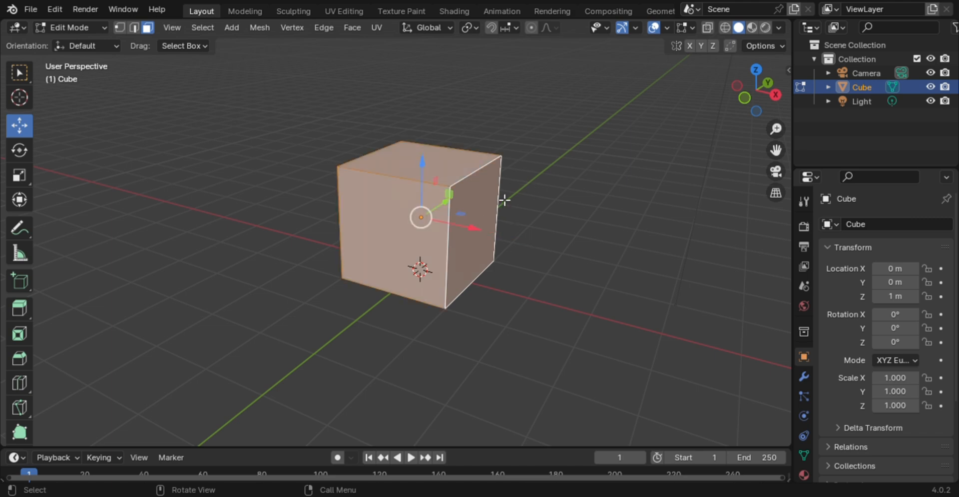
{"action": "middle_click_drag", "start_coordinate": [381, 202], "coordinate": [507, 207]}
{"action": "scroll", "coordinate": [484, 189], "scroll_direction": "up", "scroll_amount": 3}
{"action": "middle_click_drag", "start_coordinate": [403, 209], "coordinate": [449, 205]}
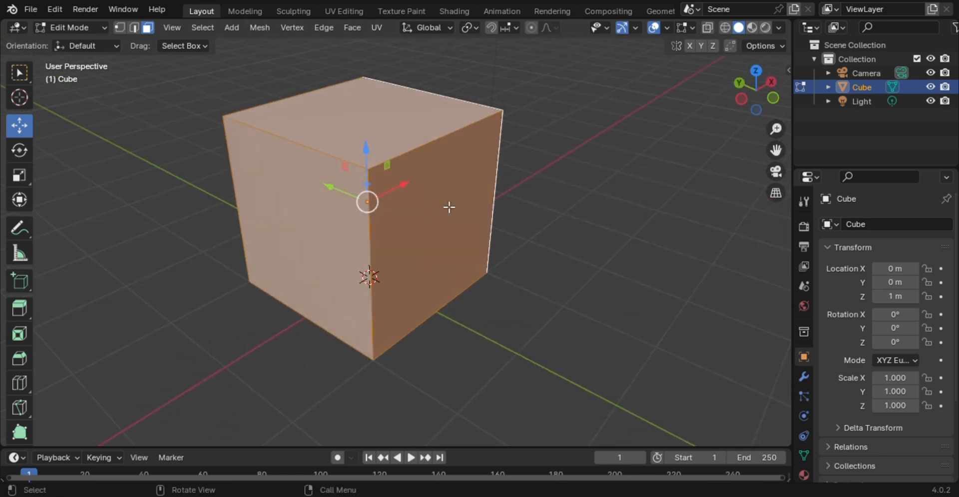
Step: Scale the whole cube down along the Z axis with the Scale tool into a thin flat slab
{"action": "left_click", "coordinate": [29, 173]}
{"action": "middle_click_drag", "start_coordinate": [496, 284], "coordinate": [418, 258]}
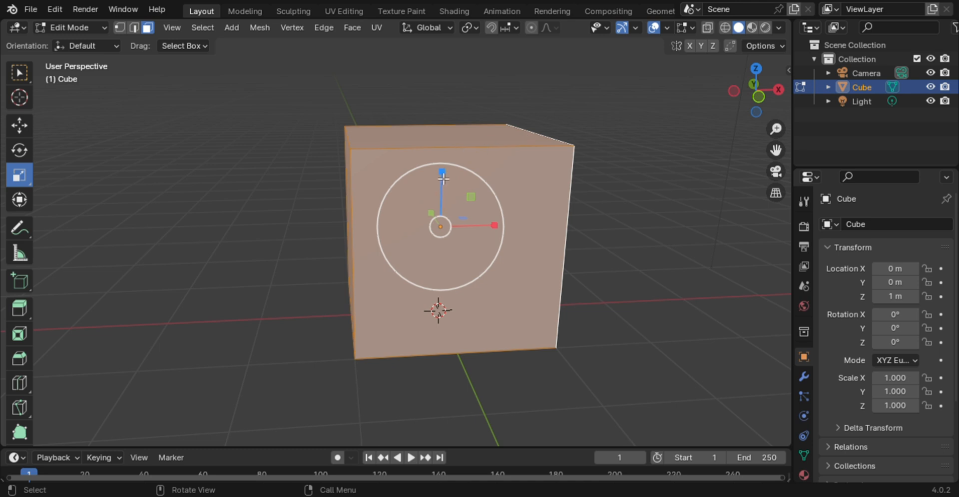
{"action": "left_click_drag", "start_coordinate": [443, 179], "coordinate": [442, 192]}
{"action": "left_click_drag", "start_coordinate": [442, 219], "coordinate": [439, 223]}
{"action": "middle_click_drag", "start_coordinate": [439, 223], "coordinate": [636, 150]}
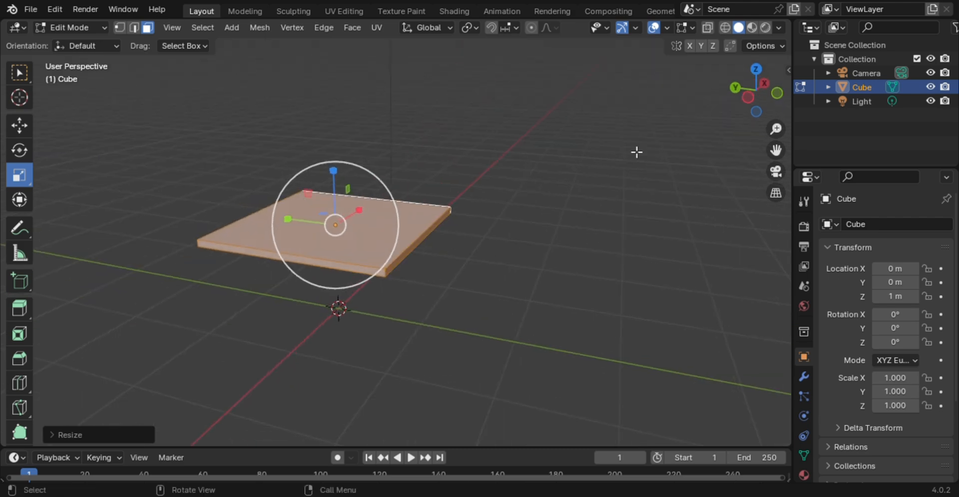
Step: Move the slab straight down along the Z axis to the ground level at the world origin
{"action": "left_click", "coordinate": [772, 95]}
{"action": "left_click", "coordinate": [20, 126]}
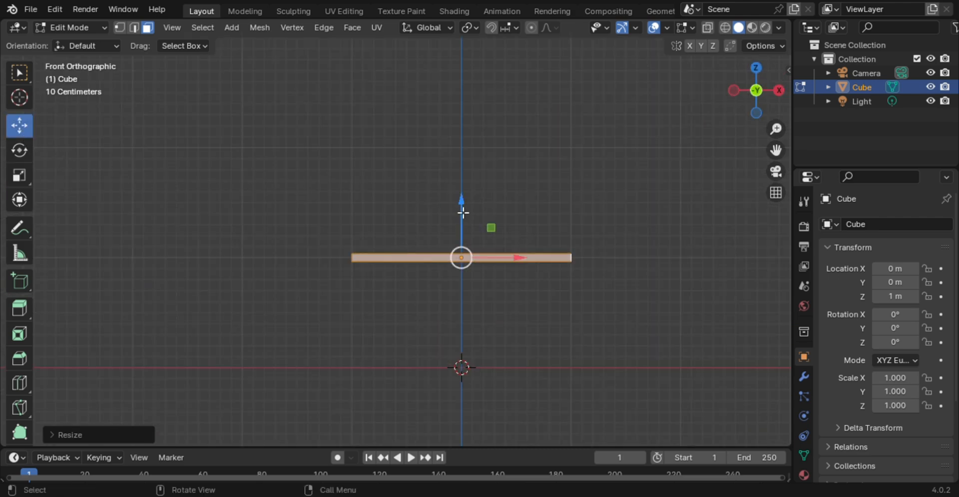
{"action": "left_click_drag", "start_coordinate": [464, 200], "coordinate": [471, 321]}
{"action": "middle_click_drag", "start_coordinate": [470, 321], "coordinate": [489, 290]}
Step: Inset the slab's top face slightly to create a narrow border along its edges
{"action": "key", "text": "alt+a"}
{"action": "scroll", "coordinate": [480, 264], "scroll_direction": "up", "scroll_amount": 4}
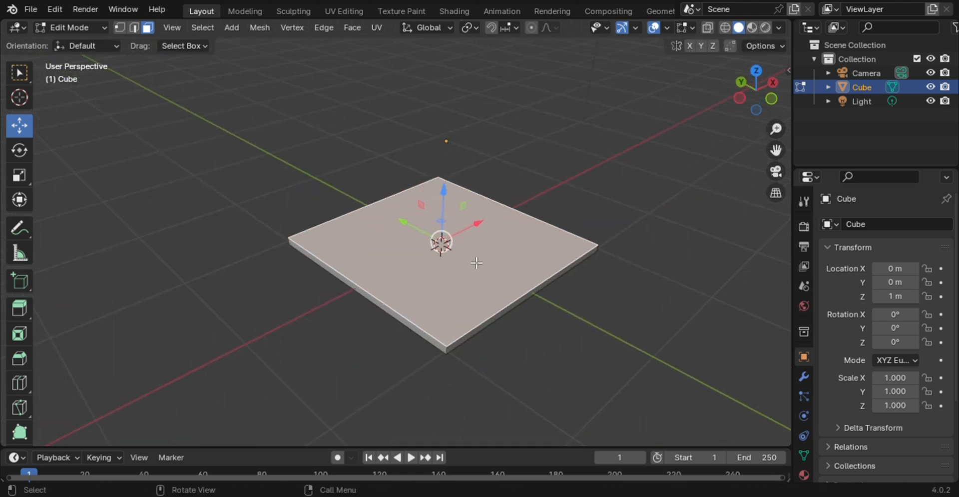
{"action": "middle_click_drag", "start_coordinate": [467, 332], "coordinate": [381, 300], "text": "shift"}
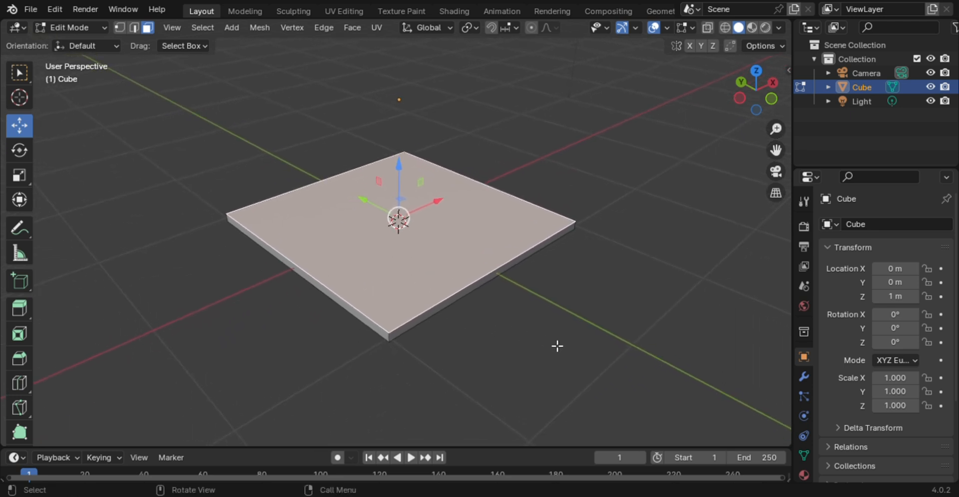
{"action": "key", "text": "i"}
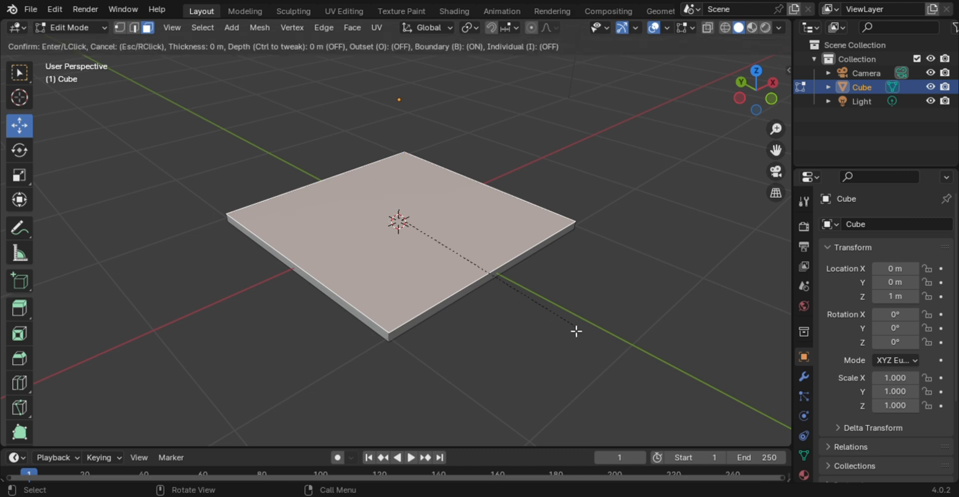
{"action": "left_click", "coordinate": [572, 328]}
{"action": "middle_click_drag", "start_coordinate": [604, 269], "coordinate": [534, 386]}
{"action": "scroll", "coordinate": [480, 280], "scroll_direction": "up", "scroll_amount": 2}
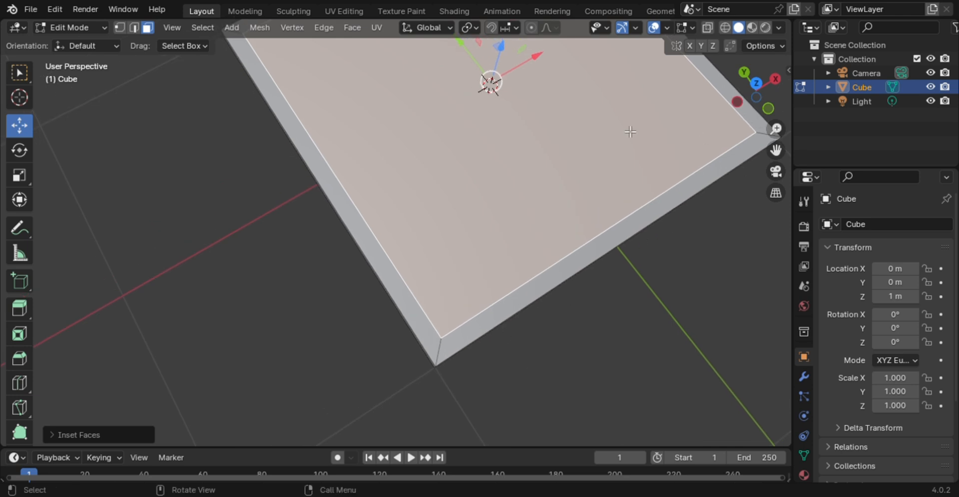
{"action": "scroll", "coordinate": [539, 178], "scroll_direction": "down", "scroll_amount": 4}
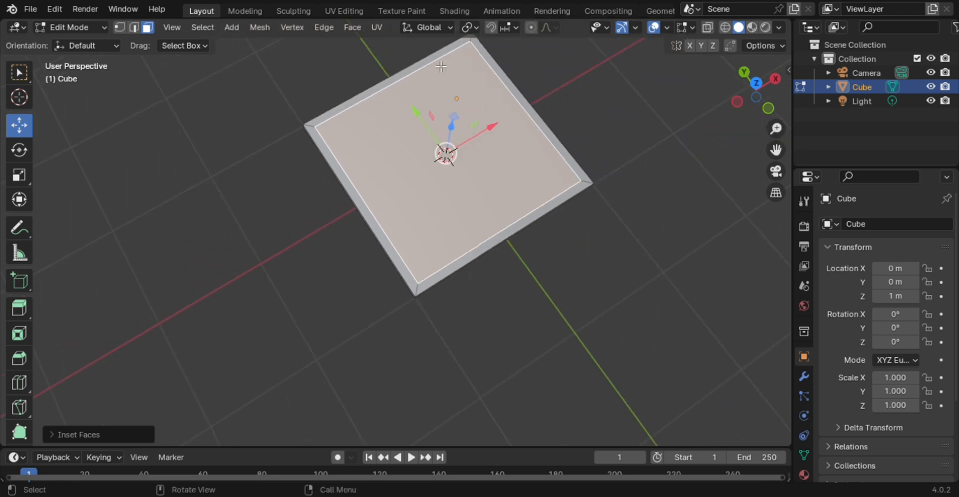
{"action": "middle_click_drag", "start_coordinate": [557, 304], "coordinate": [565, 256]}
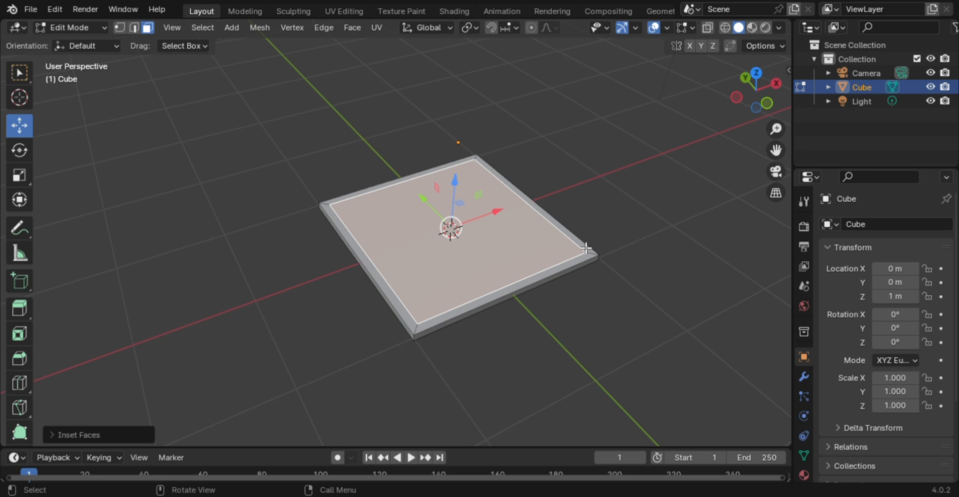
Step: Extrude the four border faces around the slab's top upward to form the house walls, and clear the selection
{"action": "left_click", "coordinate": [586, 248]}
{"action": "left_click", "coordinate": [558, 274], "text": "shift"}
{"action": "left_click", "coordinate": [388, 283], "text": "shift"}
{"action": "left_click", "coordinate": [370, 190], "text": "shift"}
{"action": "scroll", "coordinate": [593, 332], "scroll_direction": "down", "scroll_amount": 3}
{"action": "middle_click_drag", "start_coordinate": [593, 333], "coordinate": [570, 276]}
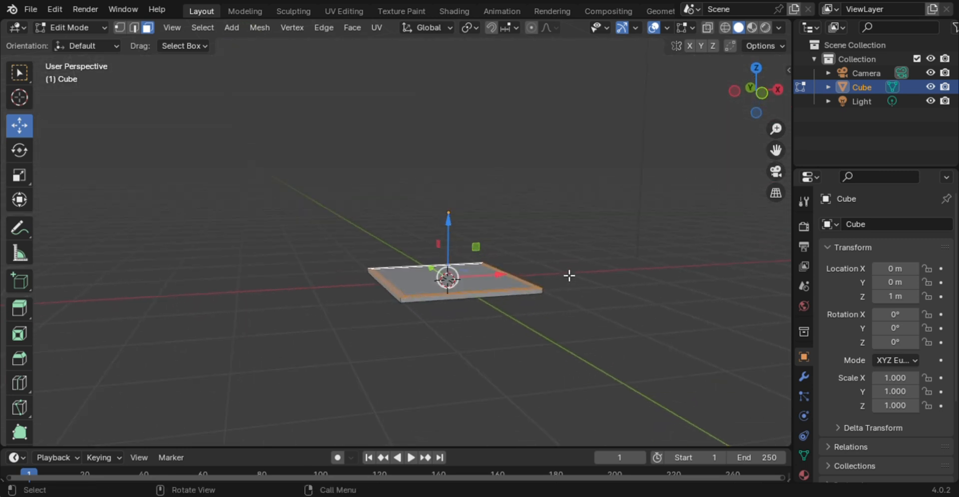
{"action": "key", "text": "e"}
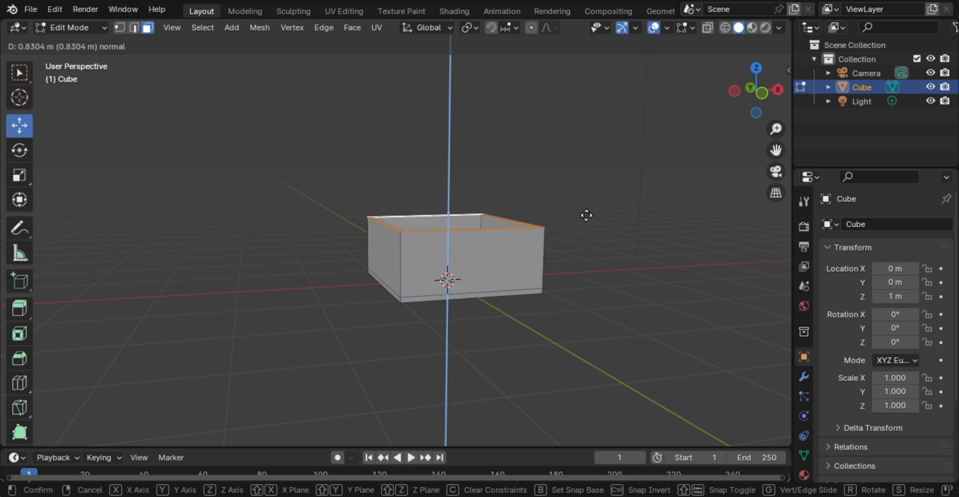
{"action": "left_click", "coordinate": [585, 188]}
{"action": "middle_click_drag", "start_coordinate": [578, 186], "coordinate": [443, 178]}
{"action": "key", "text": "alt+a"}
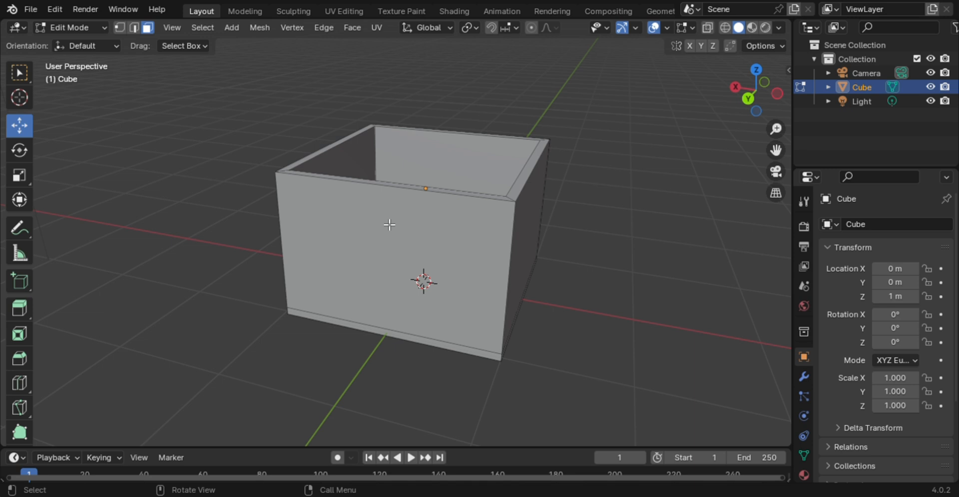
Step: Add a single vertical loop cut through the middle of two opposite walls and the floor
{"action": "left_click", "coordinate": [20, 384]}
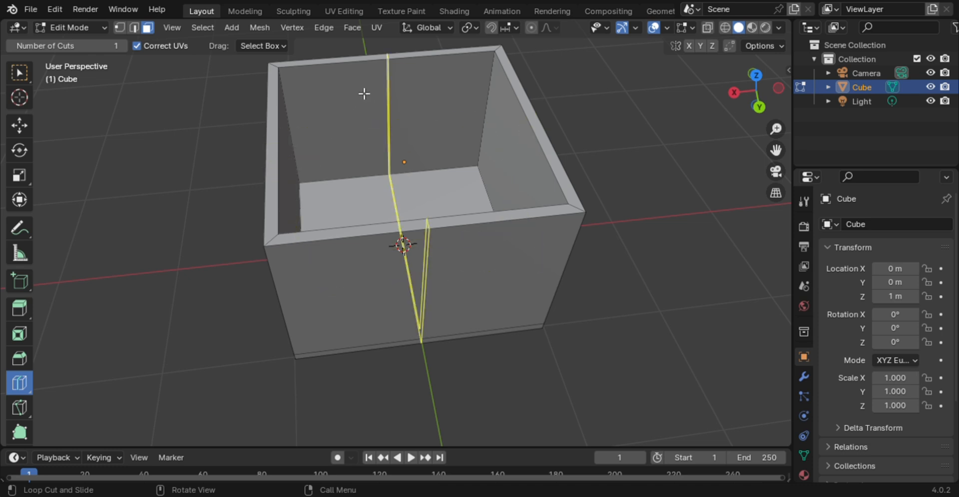
{"action": "middle_click_drag", "start_coordinate": [432, 143], "coordinate": [420, 122]}
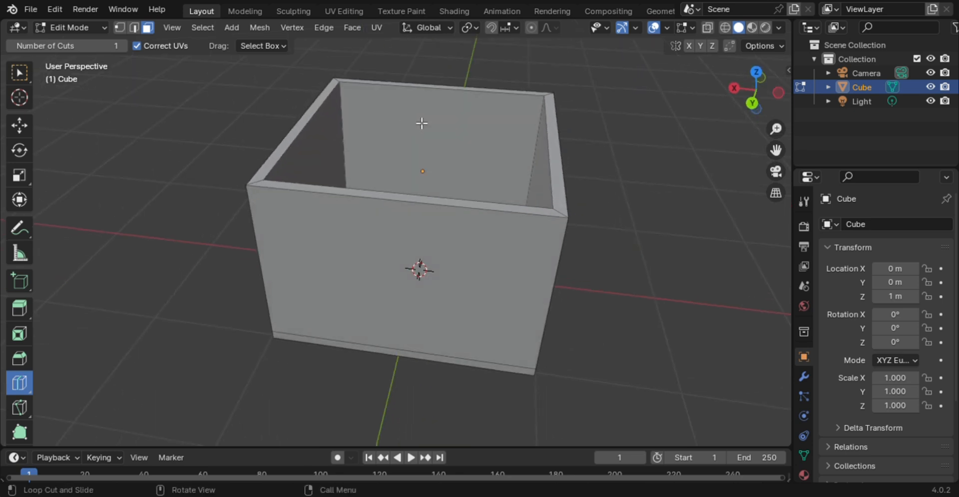
{"action": "left_click", "coordinate": [444, 101]}
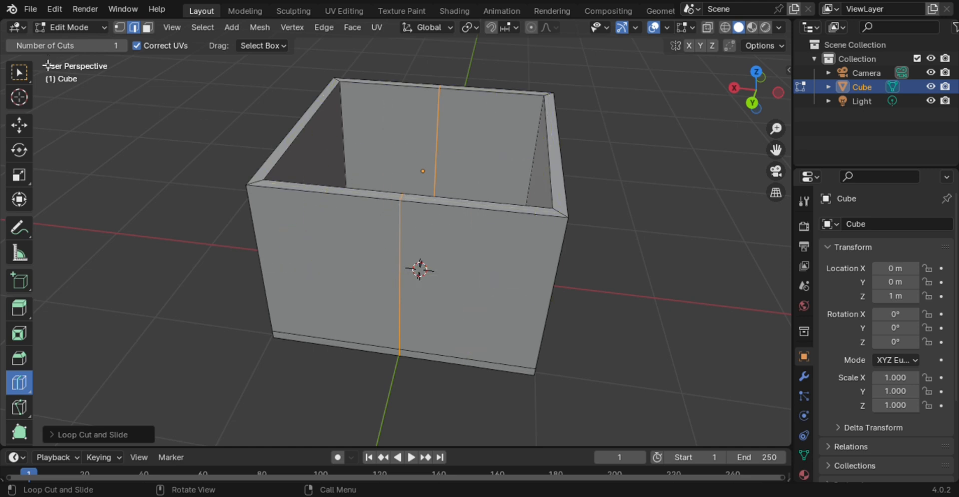
Step: Move the top middle edges of the two opposite walls up along the Z axis to form pointed gables
{"action": "left_click", "coordinate": [22, 120]}
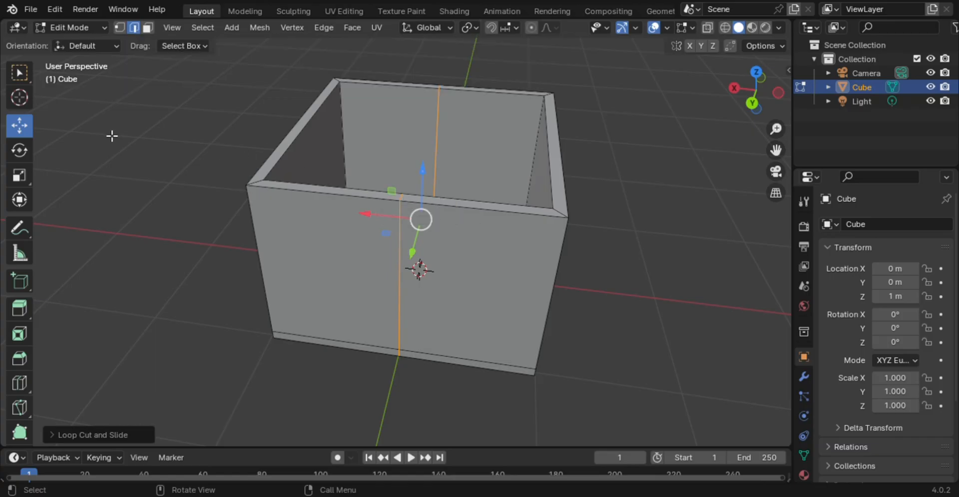
{"action": "left_click", "coordinate": [403, 197]}
{"action": "scroll", "coordinate": [456, 168], "scroll_direction": "up", "scroll_amount": 2}
{"action": "scroll", "coordinate": [457, 167], "scroll_direction": "down", "scroll_amount": 2}
{"action": "middle_click_drag", "start_coordinate": [485, 108], "coordinate": [484, 107]}
{"action": "left_click", "coordinate": [483, 84], "text": "shift"}
{"action": "middle_click_drag", "start_coordinate": [500, 156], "coordinate": [524, 94]}
{"action": "scroll", "coordinate": [478, 145], "scroll_direction": "up", "scroll_amount": 3}
{"action": "middle_click_drag", "start_coordinate": [444, 227], "coordinate": [451, 207], "text": "shift"}
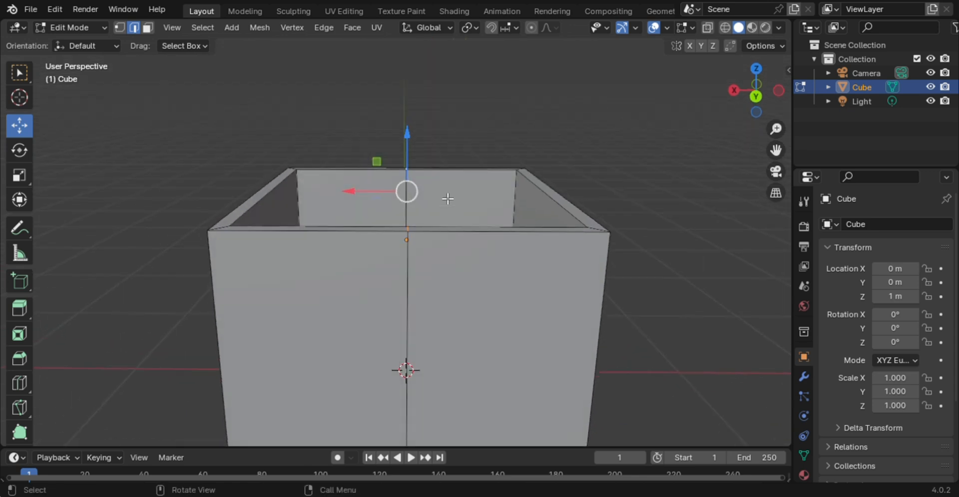
{"action": "left_click_drag", "start_coordinate": [407, 138], "coordinate": [403, 53]}
{"action": "middle_click_drag", "start_coordinate": [322, 116], "coordinate": [515, 146]}
{"action": "middle_click_drag", "start_coordinate": [633, 222], "coordinate": [503, 229]}
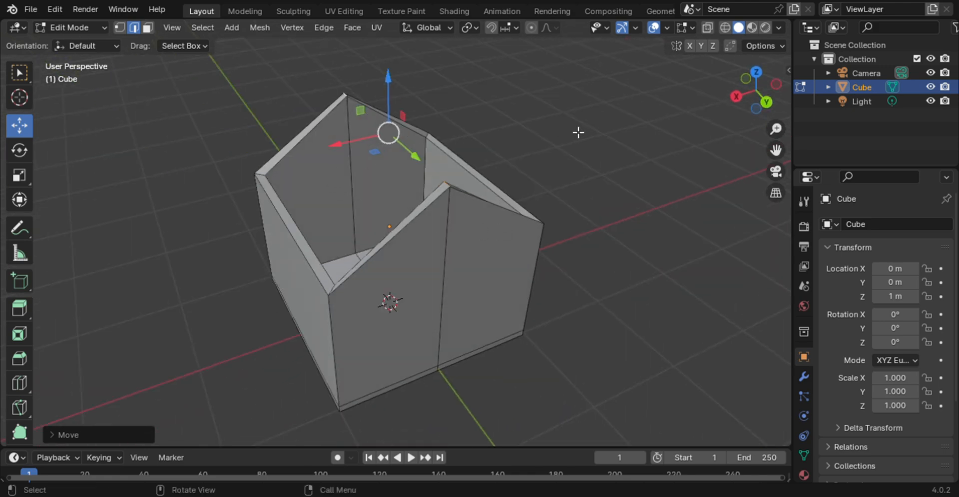
{"action": "middle_click_drag", "start_coordinate": [627, 246], "coordinate": [492, 272]}
Step: Return to Object Mode and add a new cube mesh to the scene
{"action": "left_click", "coordinate": [70, 27]}
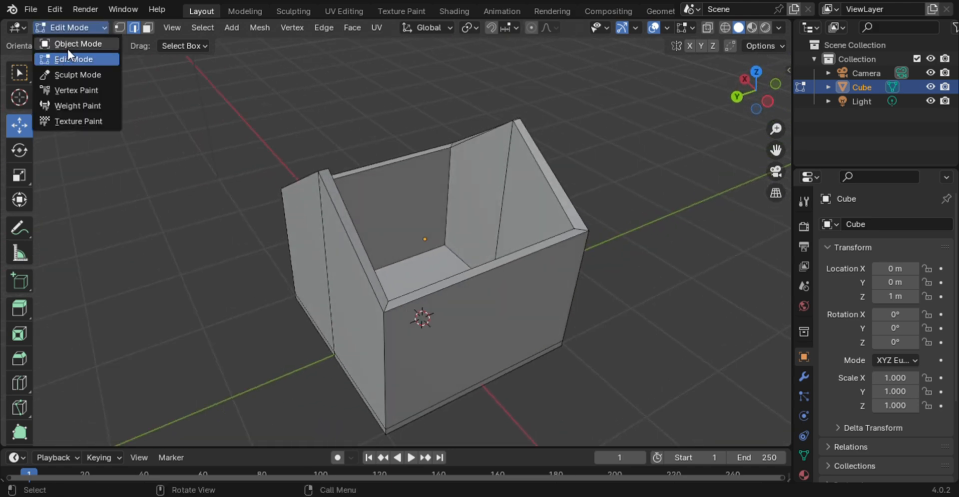
{"action": "left_click", "coordinate": [67, 45]}
{"action": "middle_click_drag", "start_coordinate": [549, 318], "coordinate": [605, 307]}
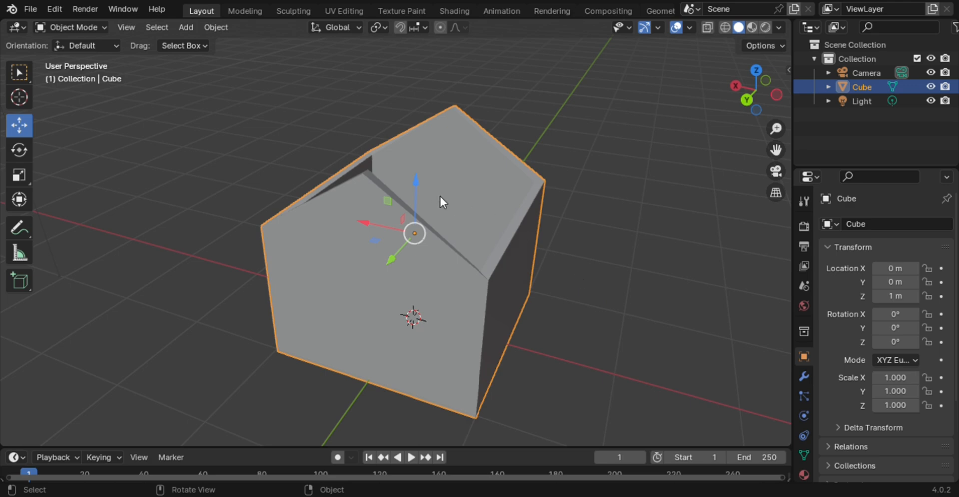
{"action": "left_click", "coordinate": [188, 28]}
{"action": "mouse_move", "coordinate": [200, 43]}
{"action": "left_click", "coordinate": [338, 58]}
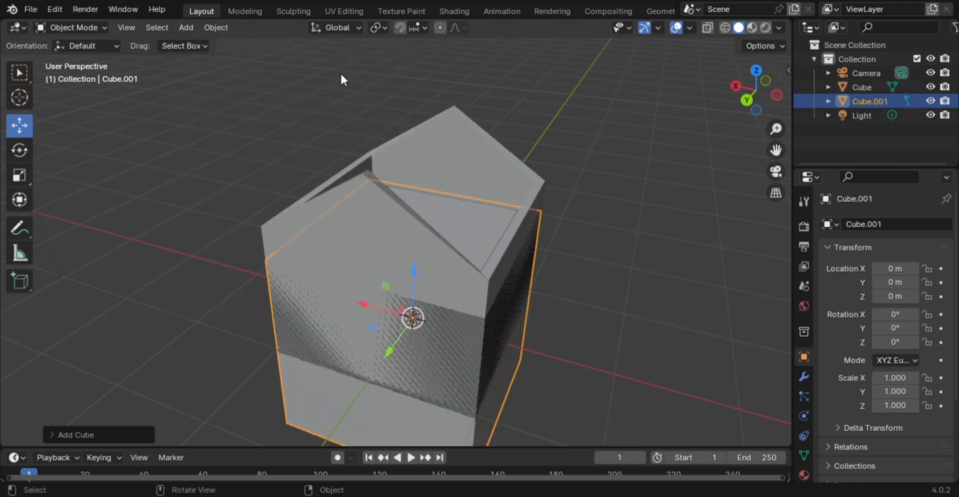
{"action": "scroll", "coordinate": [440, 229], "scroll_direction": "down", "scroll_amount": 3}
{"action": "left_click", "coordinate": [745, 100]}
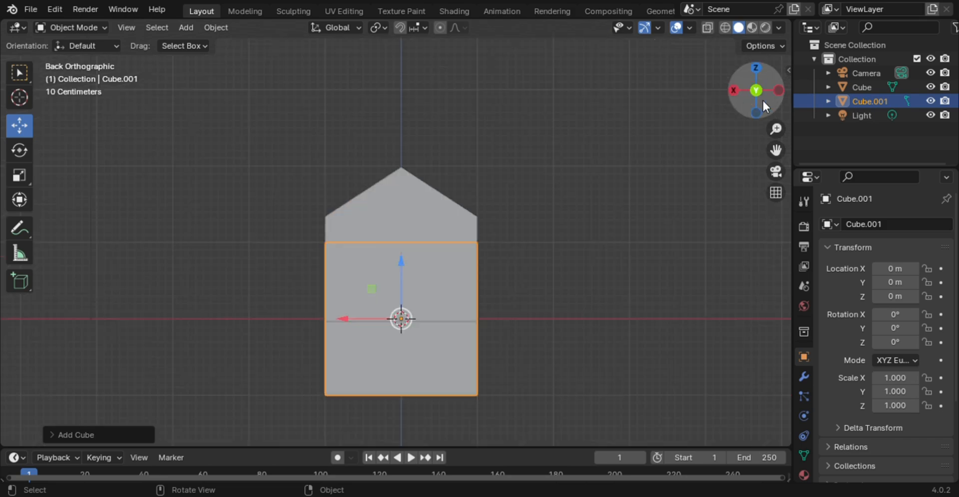
{"action": "left_click_drag", "start_coordinate": [752, 97], "coordinate": [515, 234]}
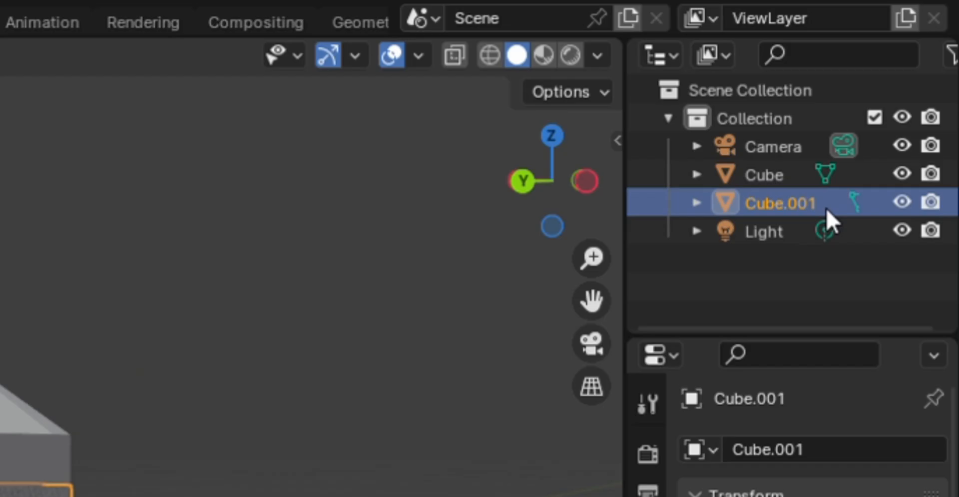
Step: Rename the new cube object as roof
{"action": "double_click", "coordinate": [827, 208]}
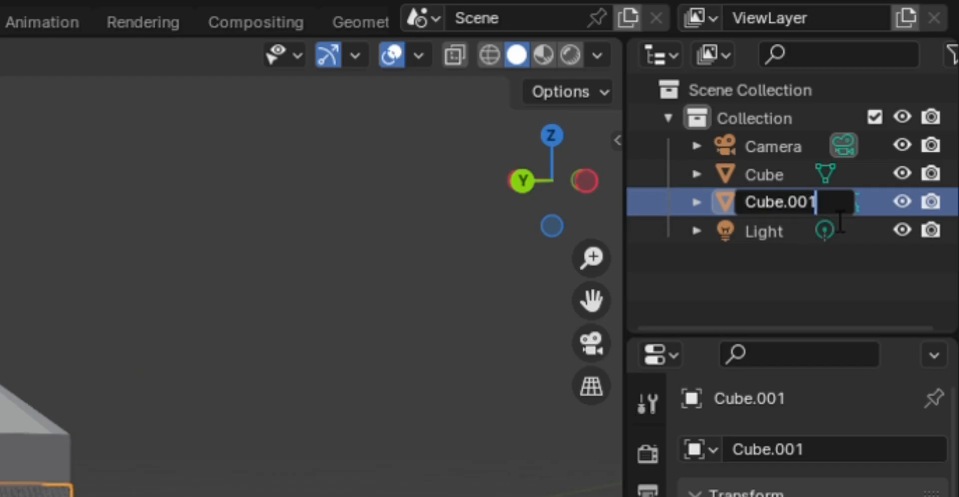
{"action": "key", "text": "BackSpace"}
{"action": "type", "text": "rooof"}
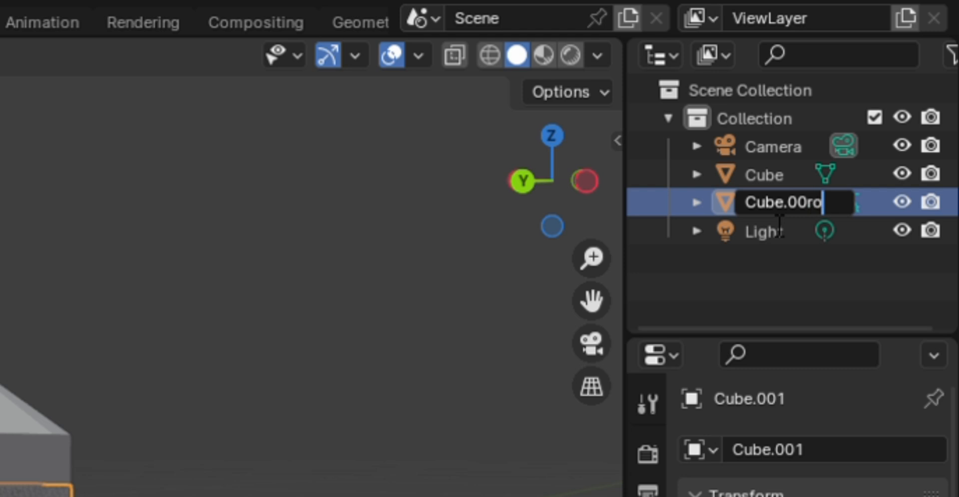
{"action": "left_click", "coordinate": [809, 203]}
{"action": "key", "text": "BackSpace"}
{"action": "key", "text": "BackSpace"}
{"action": "key", "text": "BackSpace"}
{"action": "key", "text": "BackSpace"}
{"action": "key", "text": "BackSpace"}
{"action": "key", "text": "BackSpace"}
{"action": "key", "text": "BackSpace"}
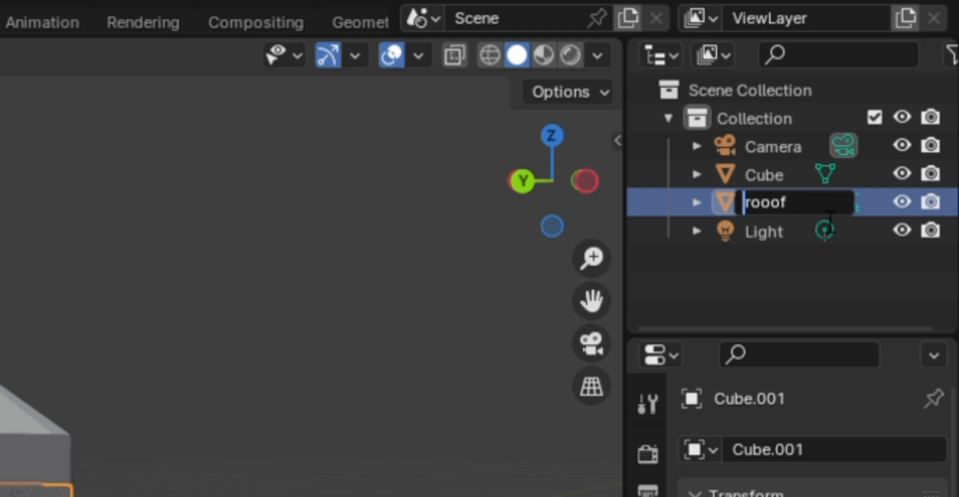
{"action": "key", "text": "Right"}
{"action": "key", "text": "Right"}
{"action": "key", "text": "Delete"}
{"action": "key", "text": "Return"}
Step: Move the roof cube up along the Z axis to about 2.47 m, above the house
{"action": "scroll", "coordinate": [517, 259], "scroll_direction": "down", "scroll_amount": 3}
{"action": "middle_click_drag", "start_coordinate": [517, 260], "coordinate": [544, 300]}
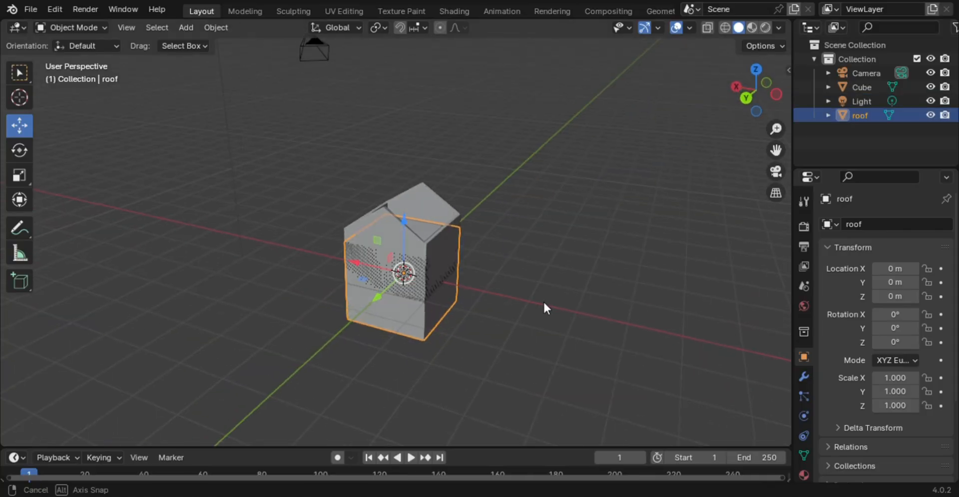
{"action": "left_click", "coordinate": [749, 99]}
{"action": "left_click_drag", "start_coordinate": [393, 228], "coordinate": [448, 146]}
{"action": "middle_click_drag", "start_coordinate": [447, 146], "coordinate": [404, 189]}
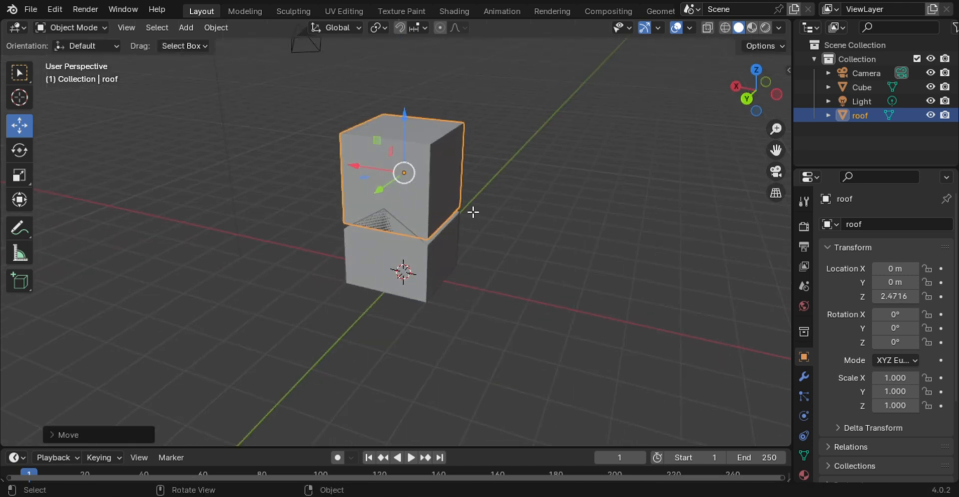
Step: Scale the roof cube's geometry down along the Z axis in Edit Mode into a thin slab
{"action": "key", "text": "Tab"}
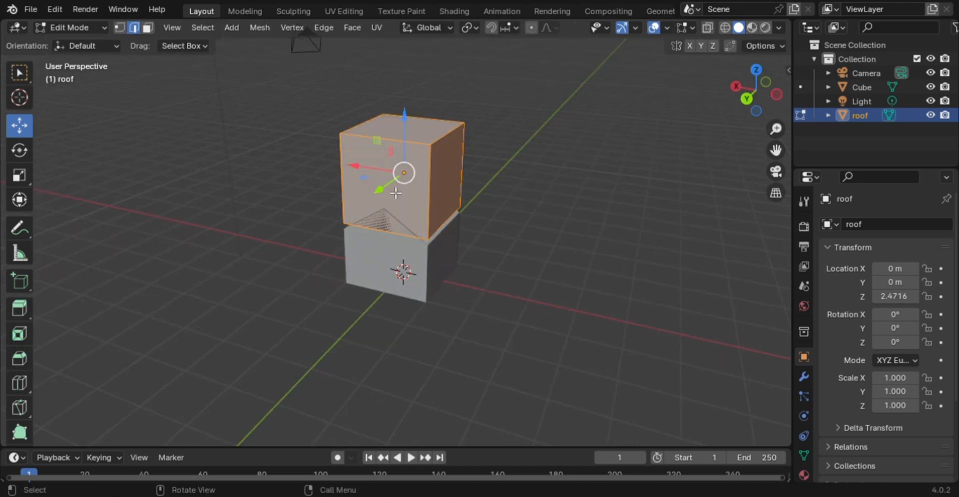
{"action": "left_click", "coordinate": [22, 175]}
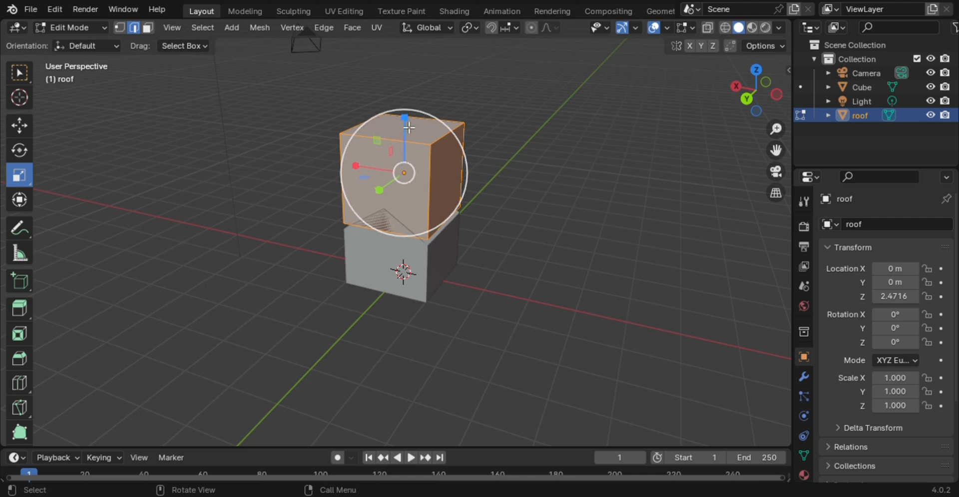
{"action": "left_click_drag", "start_coordinate": [407, 127], "coordinate": [407, 172]}
{"action": "left_click", "coordinate": [749, 99]}
{"action": "middle_click_drag", "start_coordinate": [503, 183], "coordinate": [463, 208]}
{"action": "middle_click_drag", "start_coordinate": [580, 251], "coordinate": [530, 191]}
{"action": "middle_click_drag", "start_coordinate": [463, 215], "coordinate": [302, 208]}
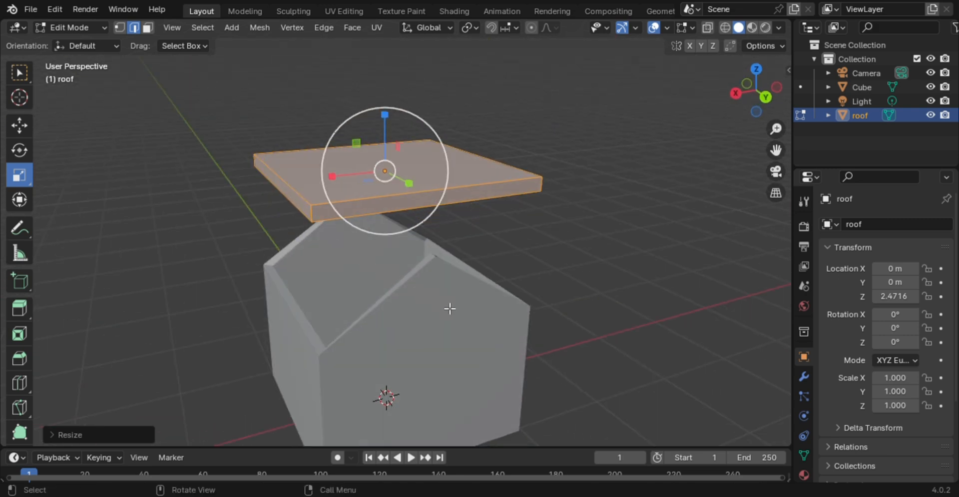
{"action": "middle_click_drag", "start_coordinate": [437, 302], "coordinate": [212, 341]}
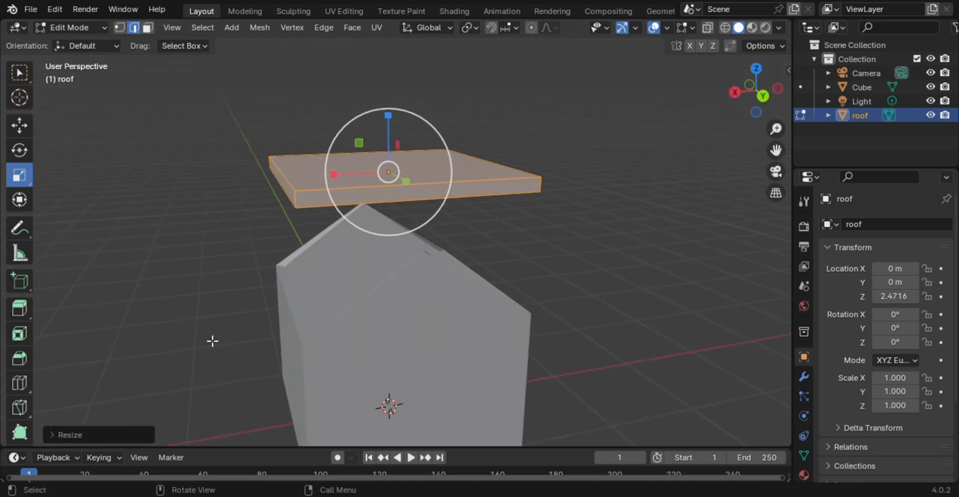
Step: Add a single loop cut across the middle of the roof slab, along the house's ridge direction
{"action": "left_click", "coordinate": [20, 382]}
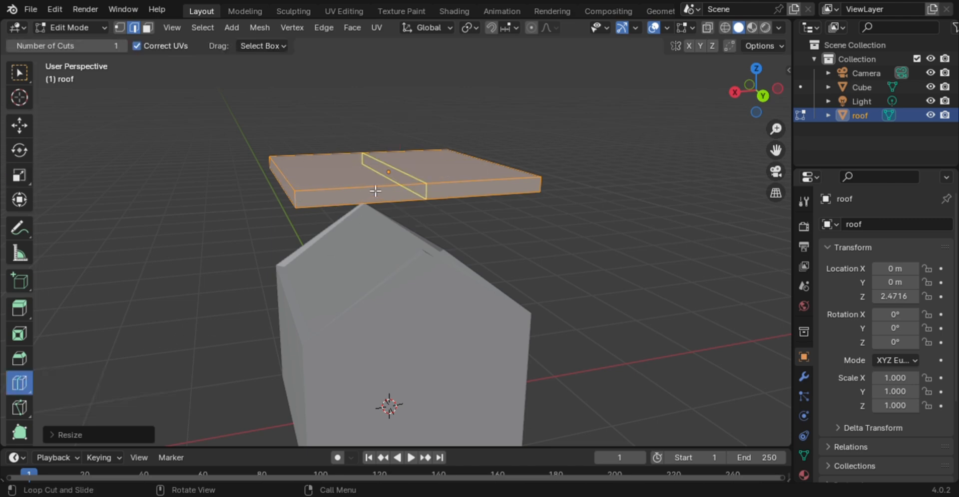
{"action": "middle_click_drag", "start_coordinate": [396, 182], "coordinate": [438, 190]}
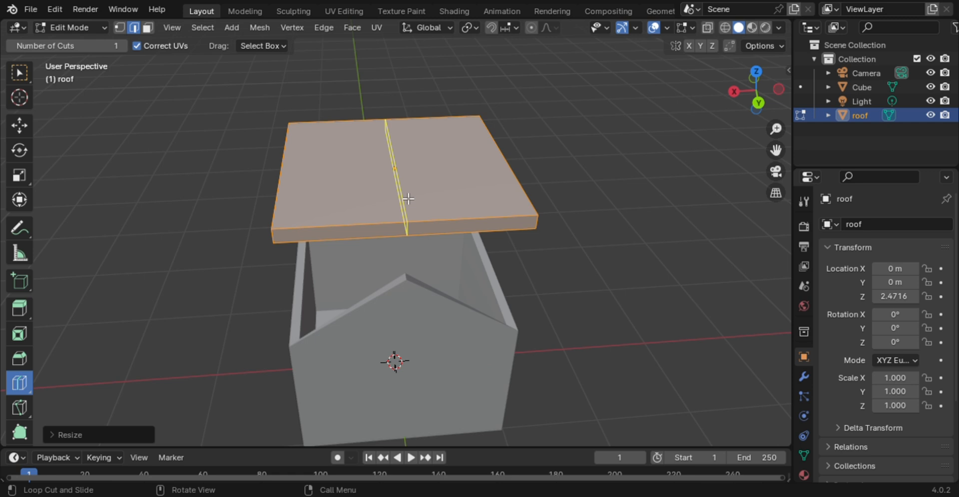
{"action": "middle_click_drag", "start_coordinate": [413, 188], "coordinate": [421, 167]}
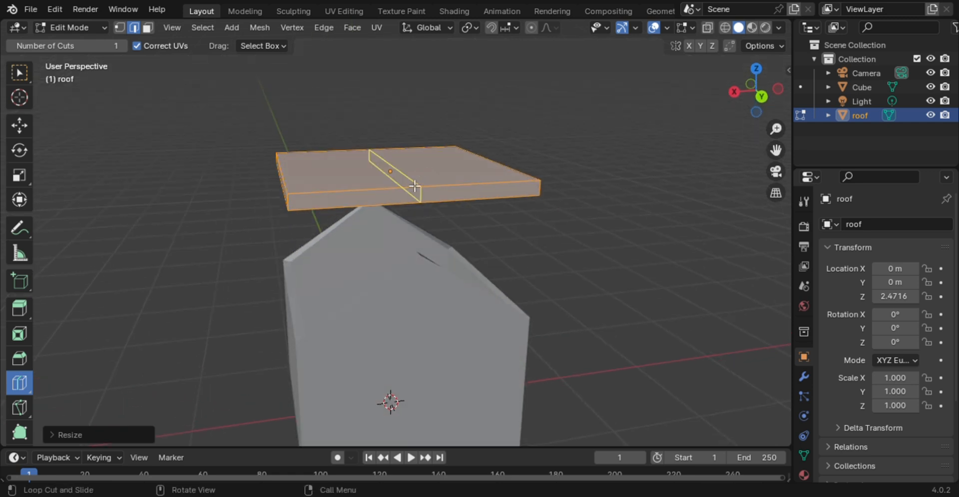
{"action": "left_click", "coordinate": [399, 176]}
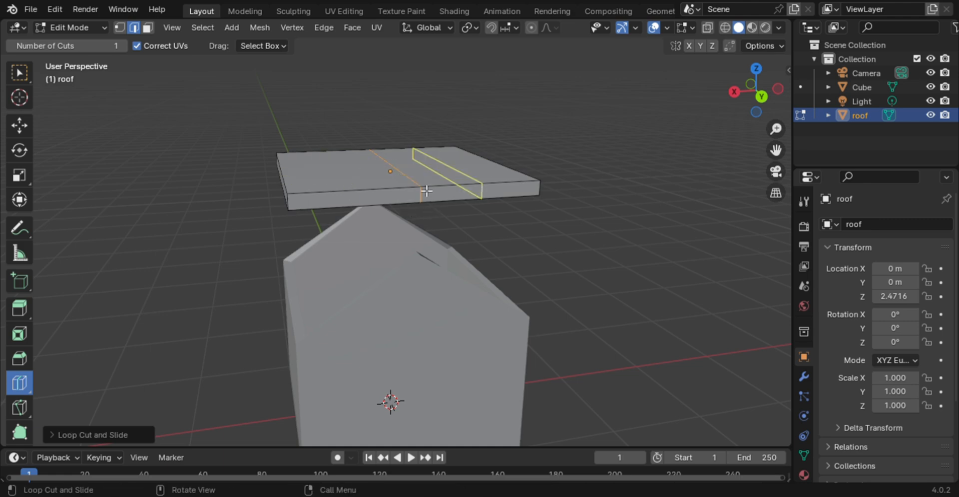
Step: Select the slab's two outer side faces parallel to the ridge and move them down along Z to form a gabled roof
{"action": "left_click", "coordinate": [22, 72]}
{"action": "middle_click_drag", "start_coordinate": [253, 180], "coordinate": [294, 193]}
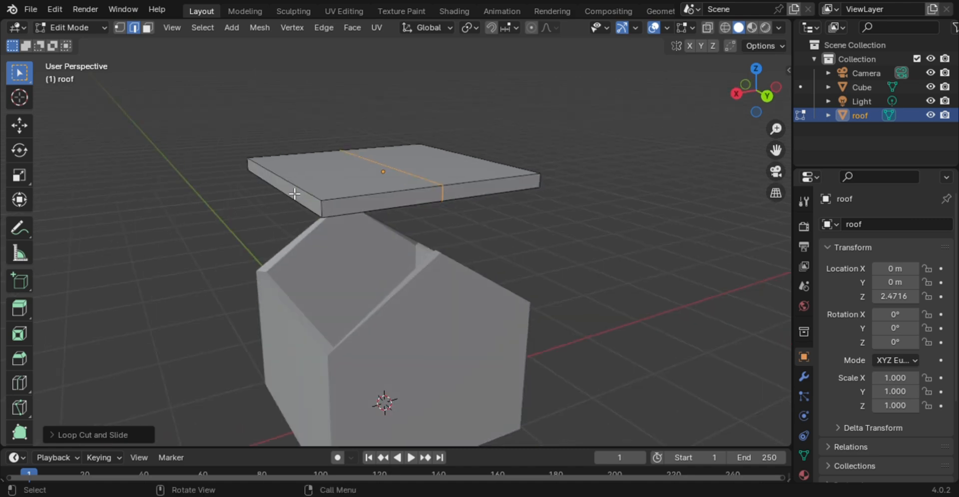
{"action": "middle_click_drag", "start_coordinate": [394, 212], "coordinate": [317, 208]}
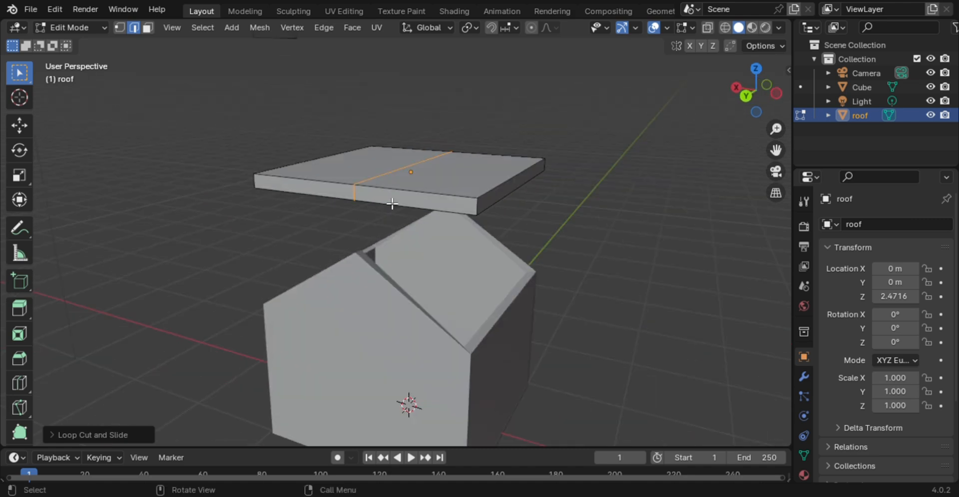
{"action": "key", "text": "3"}
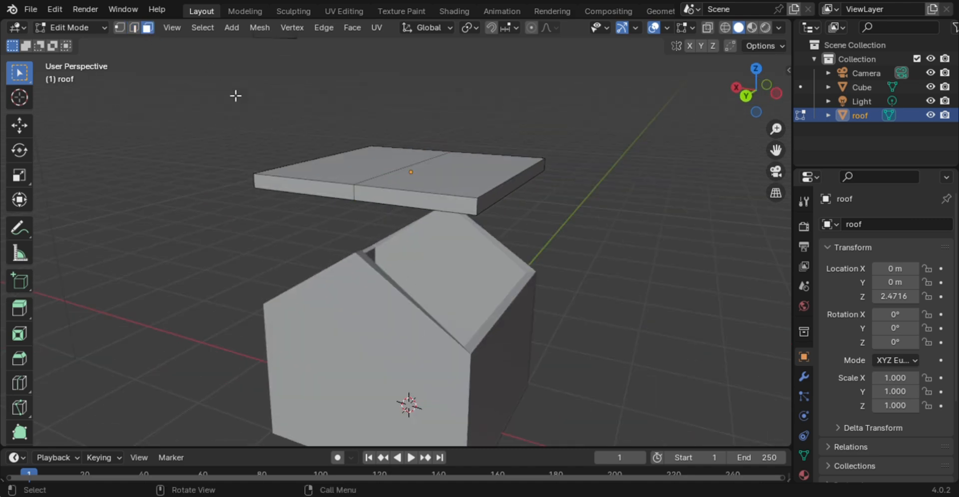
{"action": "left_click", "coordinate": [493, 205]}
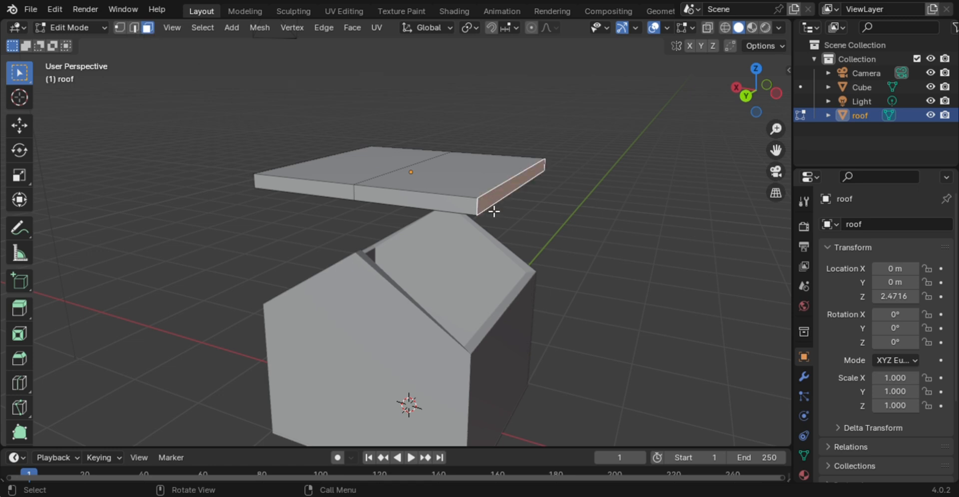
{"action": "middle_click_drag", "start_coordinate": [393, 198], "coordinate": [354, 190]}
{"action": "left_click", "coordinate": [338, 198], "text": "shift"}
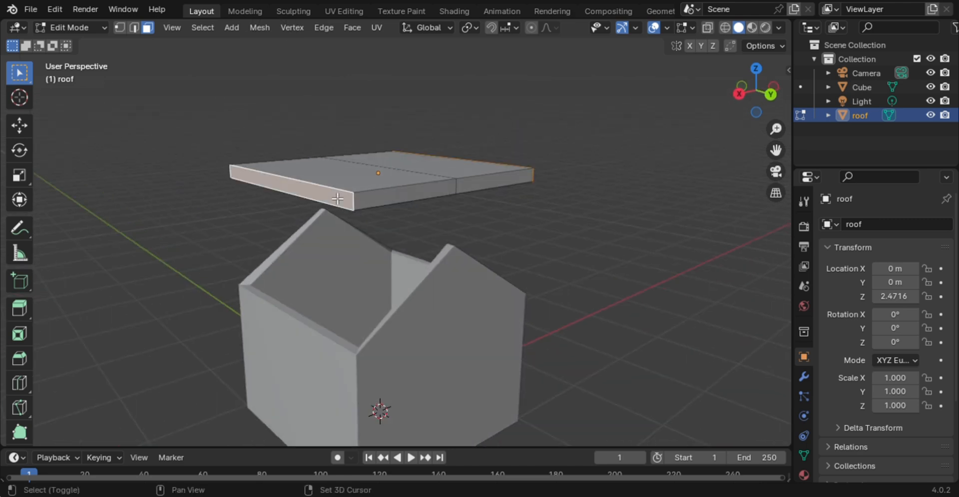
{"action": "middle_click_drag", "start_coordinate": [471, 217], "coordinate": [523, 175]}
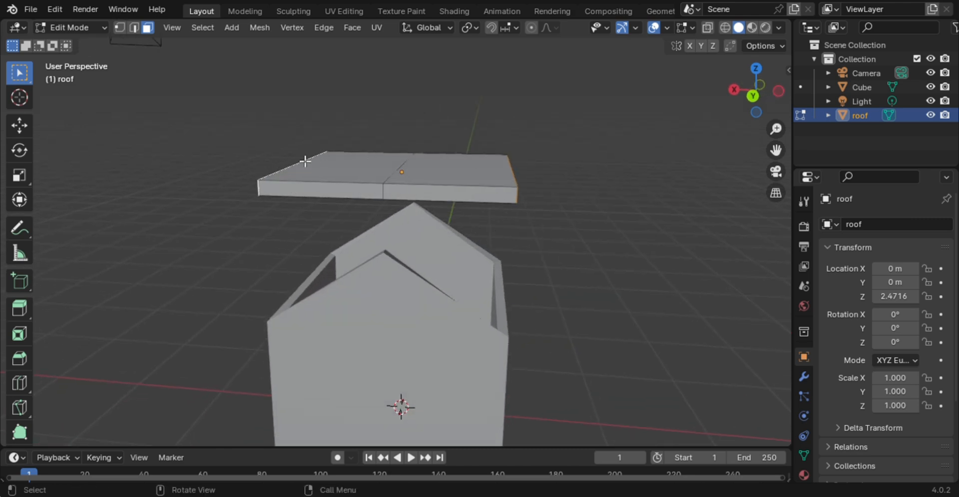
{"action": "left_click", "coordinate": [22, 126]}
{"action": "middle_click_drag", "start_coordinate": [282, 195], "coordinate": [323, 196]}
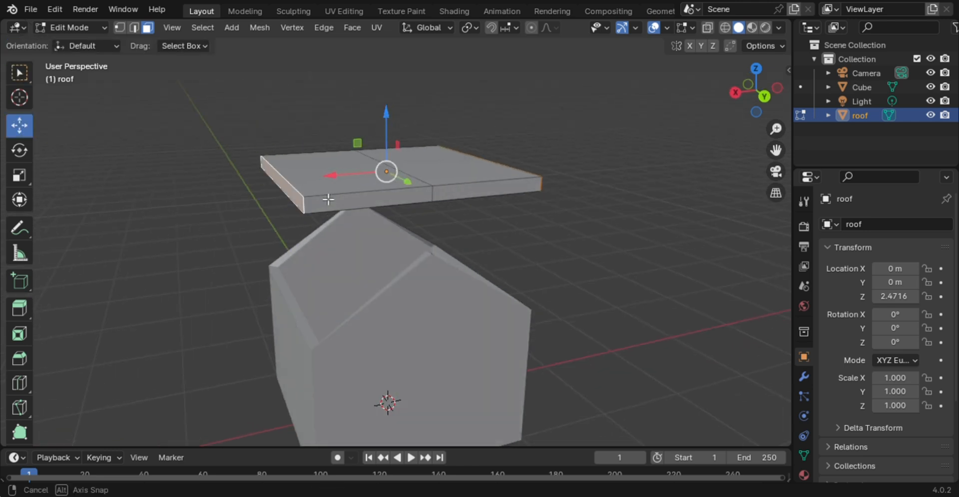
{"action": "left_click_drag", "start_coordinate": [392, 116], "coordinate": [398, 186]}
Step: Select all of the roof's geometry and lower it about 0.32 m along Z onto the house walls
{"action": "middle_click_drag", "start_coordinate": [484, 238], "coordinate": [474, 213]}
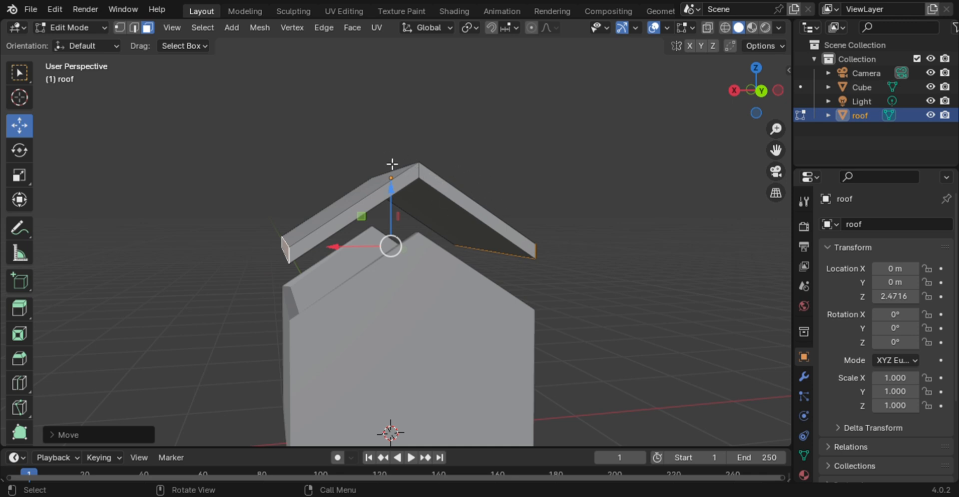
{"action": "key", "text": "a"}
{"action": "key", "text": "g"}
{"action": "key", "text": "z"}
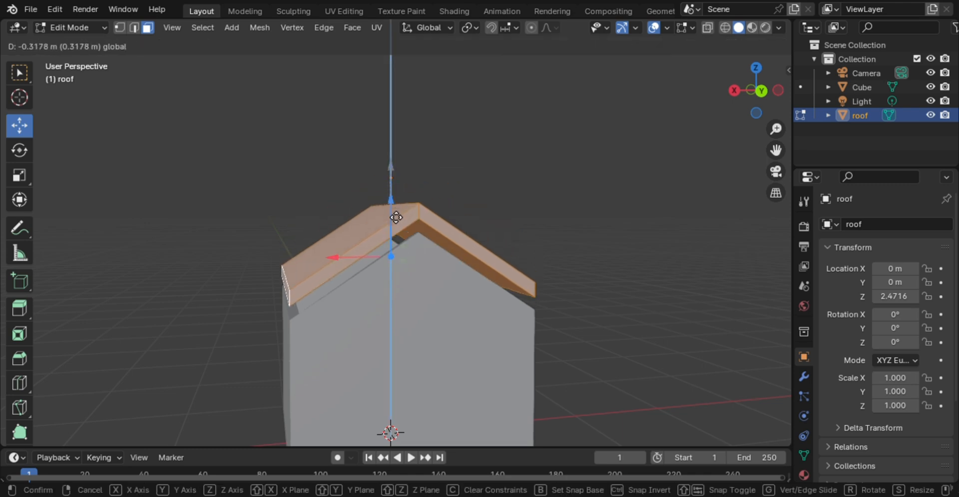
{"action": "left_click", "coordinate": [395, 216]}
Step: Scale the whole roof mesh up slightly and uniformly so it overhangs the house walls
{"action": "middle_click_drag", "start_coordinate": [395, 216], "coordinate": [456, 278]}
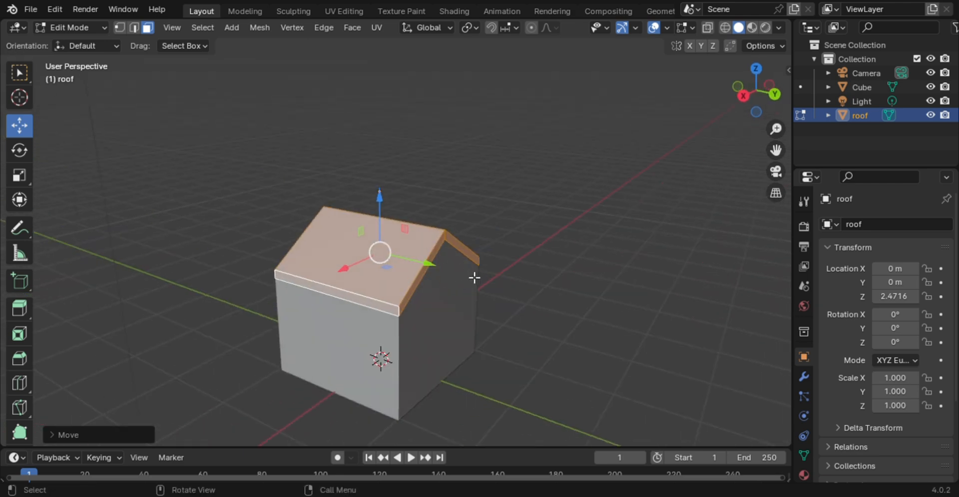
{"action": "key", "text": "s"}
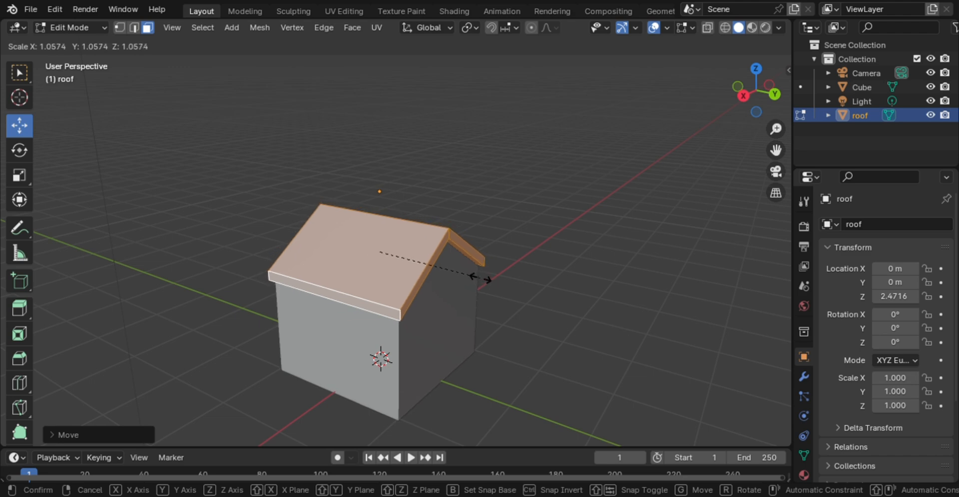
{"action": "left_click", "coordinate": [487, 283]}
{"action": "middle_click_drag", "start_coordinate": [488, 283], "coordinate": [550, 250]}
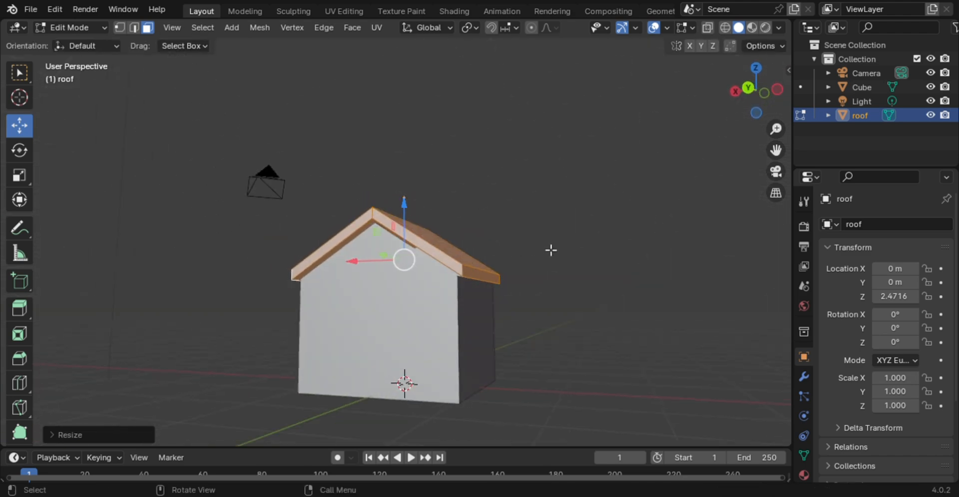
Step: Deselect the roof's geometry, return to Object Mode and clear the object selection
{"action": "key", "text": "alt+a"}
{"action": "key", "text": "Tab"}
{"action": "middle_click_drag", "start_coordinate": [593, 276], "coordinate": [281, 207]}
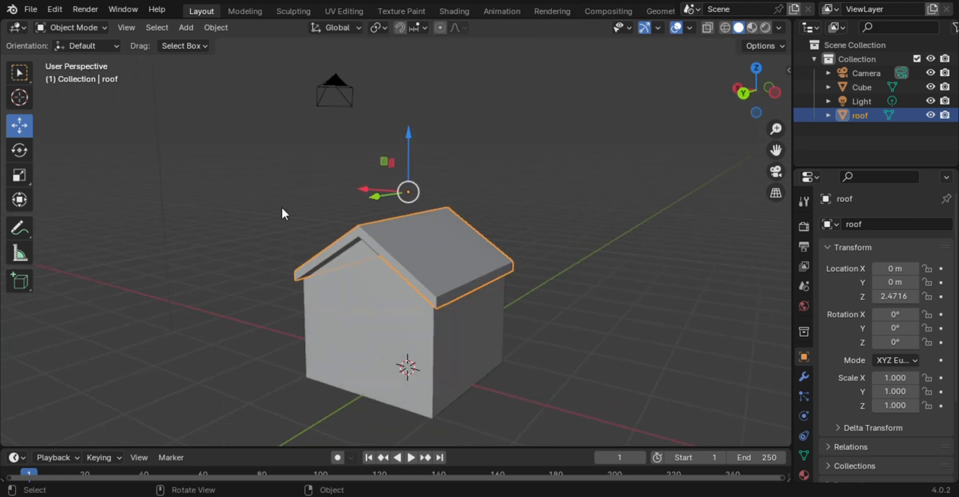
{"action": "left_click", "coordinate": [282, 207]}
Step: Switch the viewport to Material Preview shading with the whole house in view
{"action": "scroll", "coordinate": [457, 233], "scroll_direction": "down", "scroll_amount": 4}
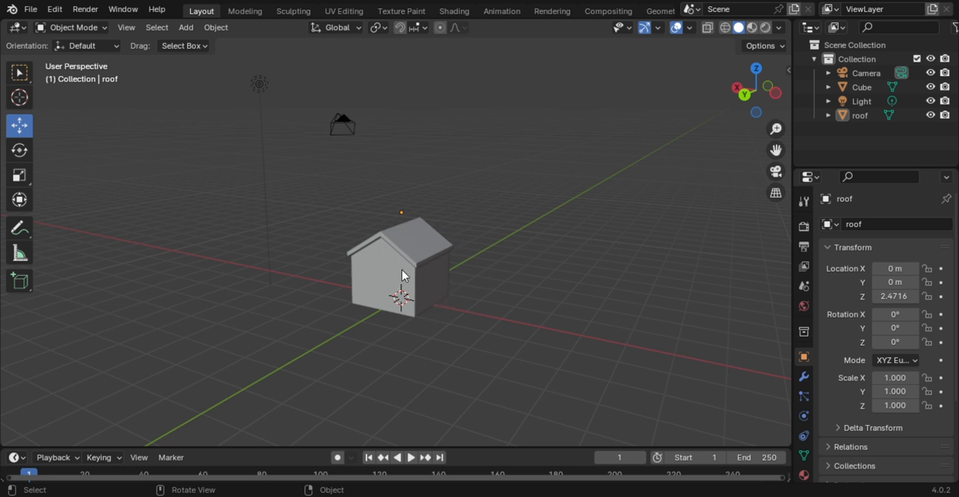
{"action": "scroll", "coordinate": [452, 278], "scroll_direction": "up", "scroll_amount": 3}
{"action": "middle_click_drag", "start_coordinate": [564, 232], "coordinate": [556, 189], "text": "shift"}
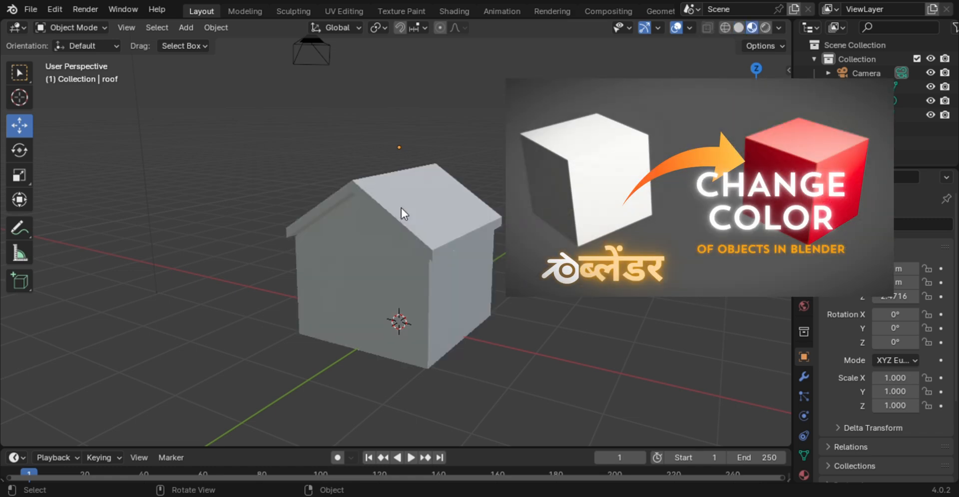
Step: Add a new material to the roof object and name it rooof
{"action": "left_click", "coordinate": [400, 208]}
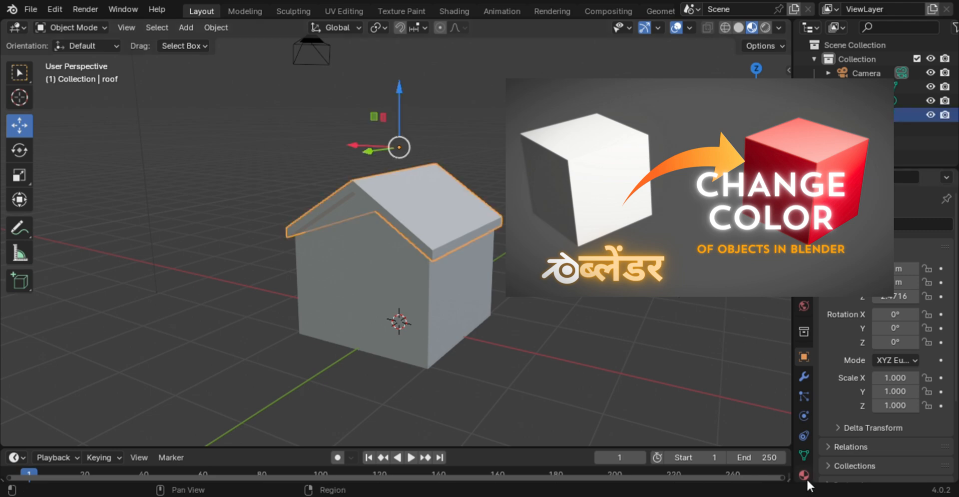
{"action": "left_click", "coordinate": [805, 475]}
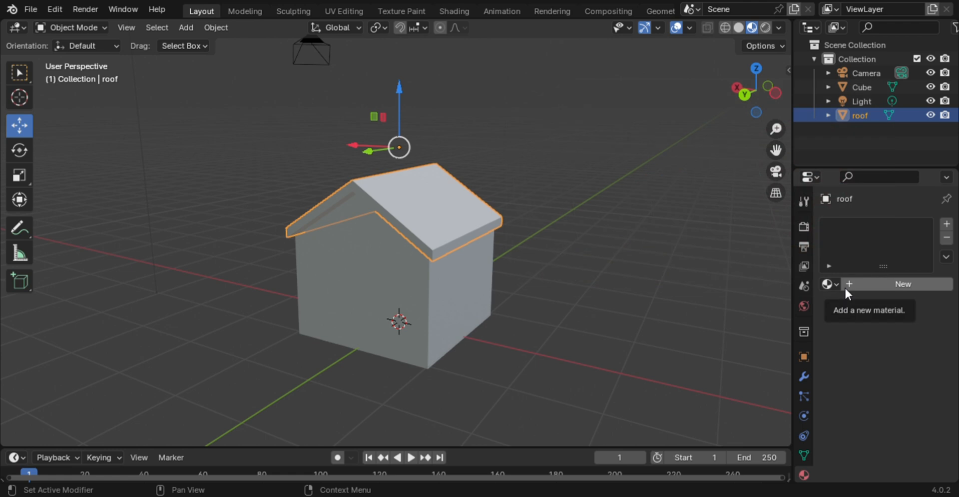
{"action": "left_click", "coordinate": [895, 285]}
{"action": "double_click", "coordinate": [890, 228]}
{"action": "key", "text": "BackSpace"}
{"action": "key", "text": "BackSpace"}
{"action": "key", "text": "BackSpace"}
{"action": "key", "text": "BackSpace"}
{"action": "key", "text": "BackSpace"}
{"action": "key", "text": "BackSpace"}
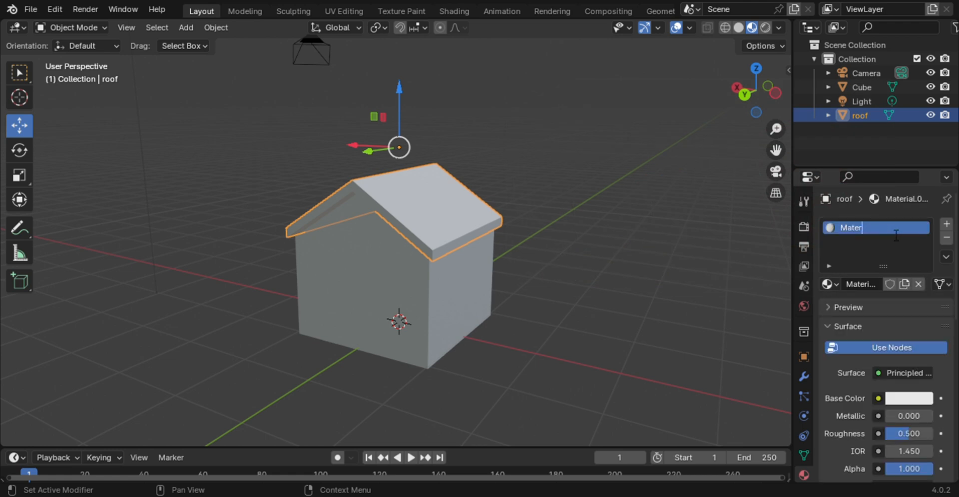
{"action": "key", "text": "BackSpace"}
{"action": "key", "text": "BackSpace"}
{"action": "key", "text": "BackSpace"}
{"action": "key", "text": "BackSpace"}
{"action": "type", "text": "rooof"}
{"action": "key", "text": "Return"}
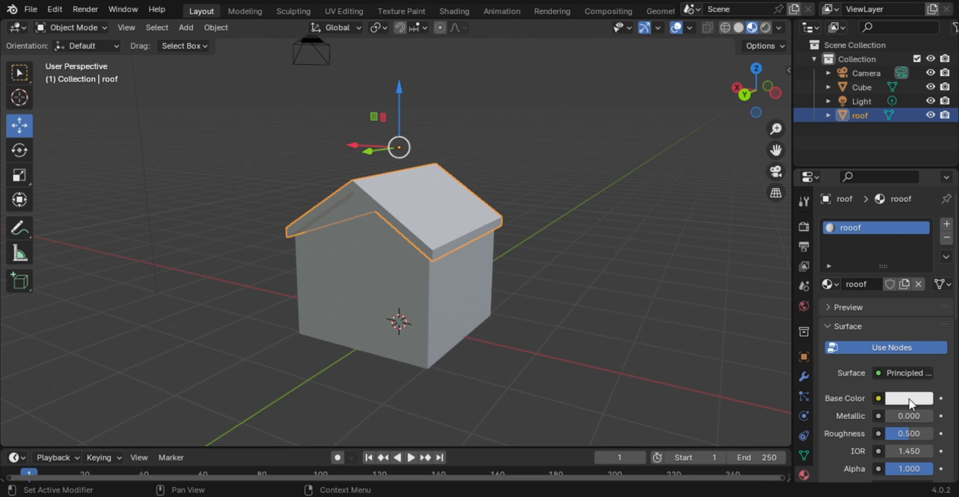
Step: Set the roof material's base color to orange, with hue 0.031, saturation 0.994 and value 0.800
{"action": "left_click", "coordinate": [909, 398]}
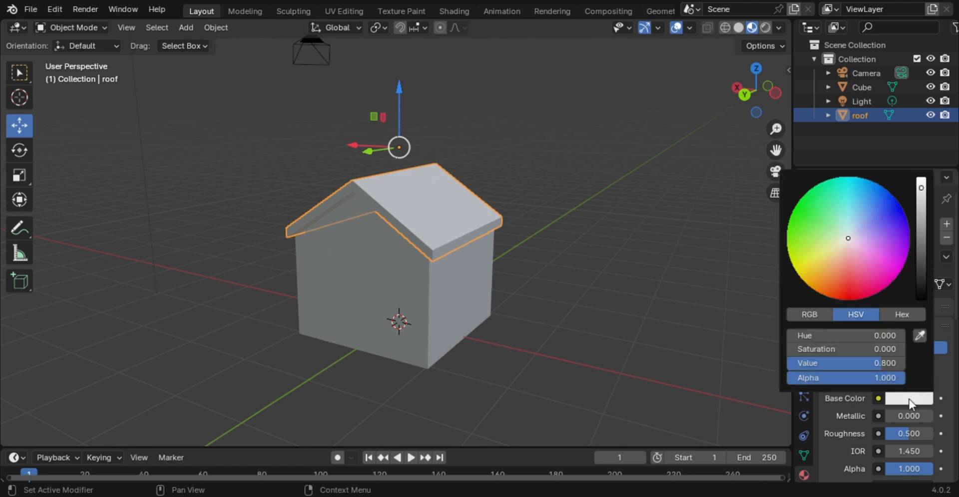
{"action": "left_click", "coordinate": [851, 279]}
{"action": "mouse_move", "coordinate": [851, 278]}
{"action": "left_mouse_down"}
{"action": "mouse_move", "coordinate": [833, 268]}
{"action": "mouse_move", "coordinate": [823, 290]}
{"action": "left_mouse_up"}
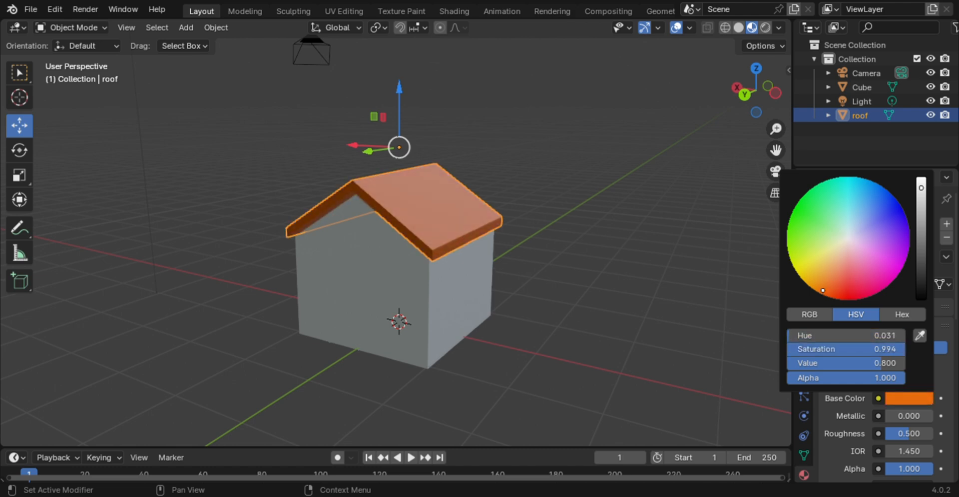
Step: Give the house body a new material with a light blue base color and switch the viewport to Rendered shading
{"action": "left_click", "coordinate": [448, 290]}
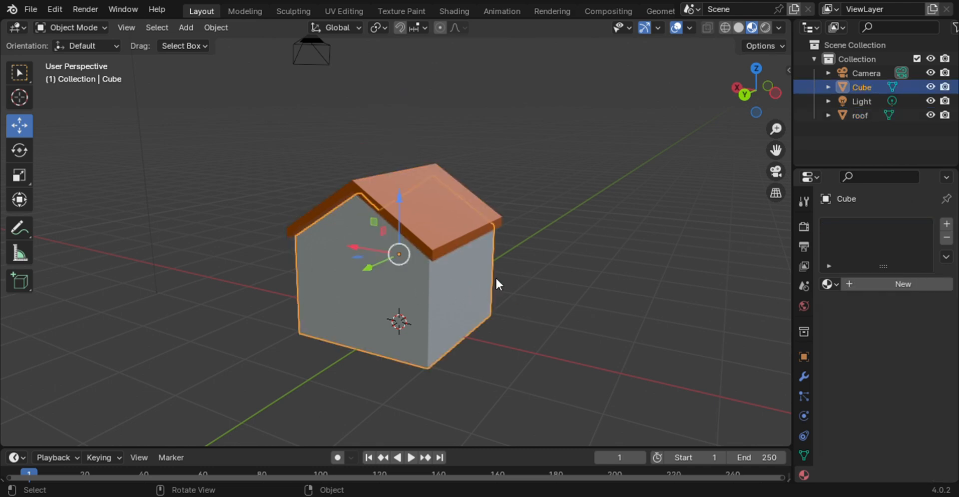
{"action": "left_click", "coordinate": [880, 287]}
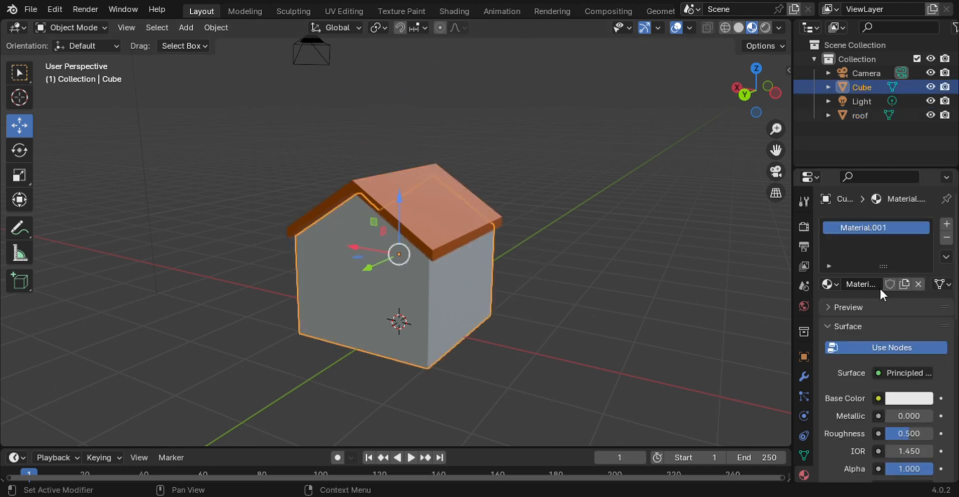
{"action": "left_click", "coordinate": [909, 400]}
{"action": "left_click", "coordinate": [869, 211]}
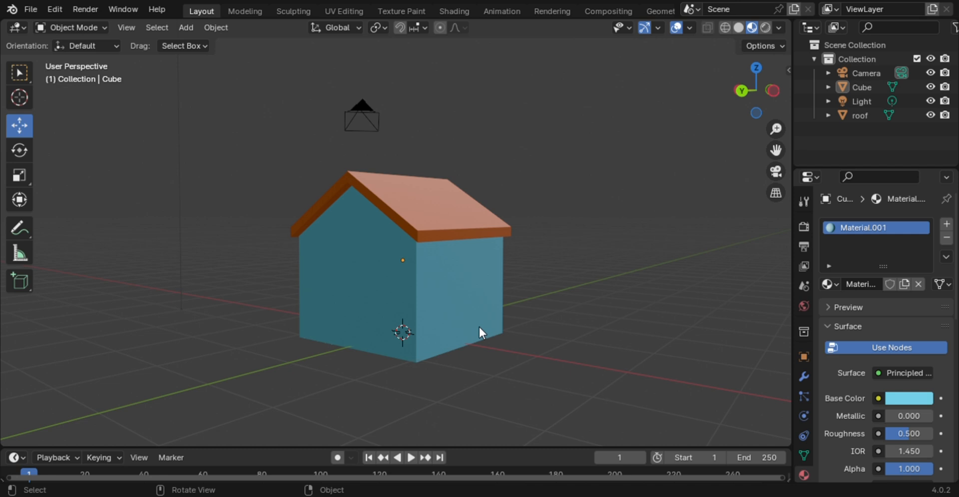
{"action": "middle_click_drag", "start_coordinate": [479, 327], "coordinate": [399, 249]}
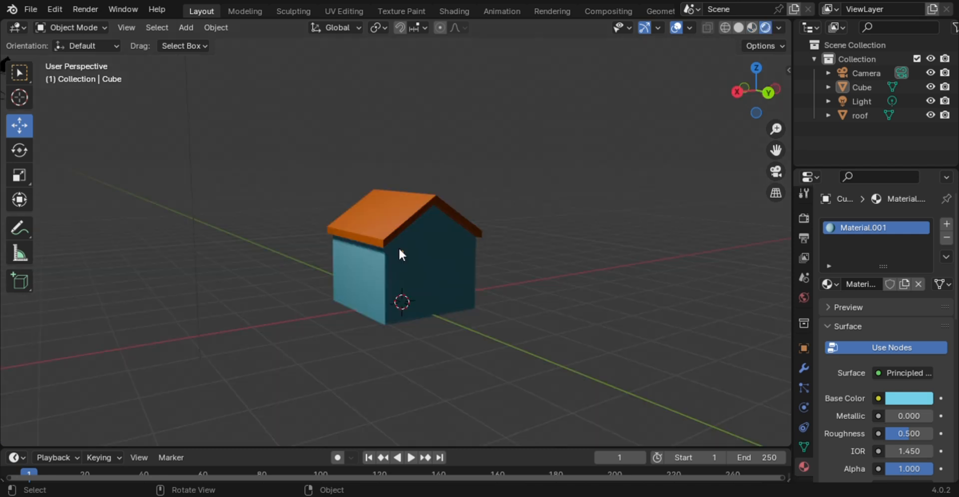